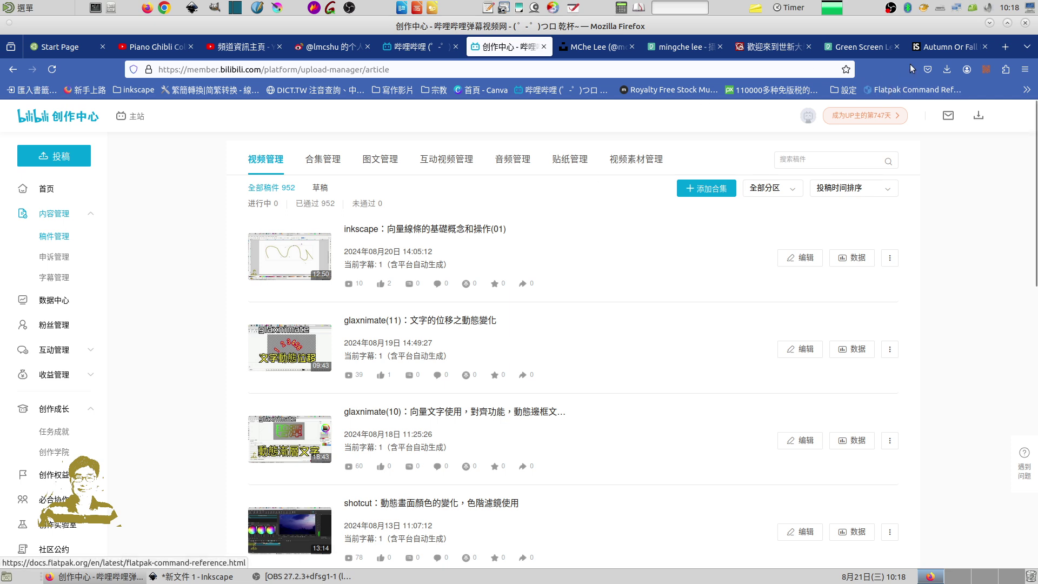
- Minimize Firefox to reveal the Inkscape drawing with two olive zigzag lines
{"action": "left_click", "coordinate": [989, 23]}
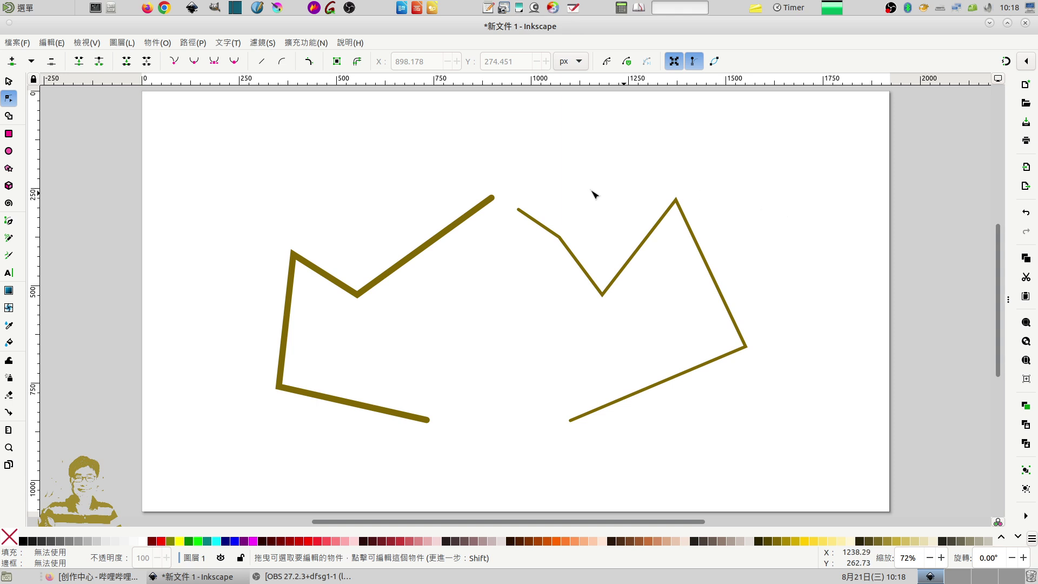
- Select both olive zigzag paths together and delete them
{"action": "mouse_move", "coordinate": [236, 154]}
{"action": "left_mouse_down"}
{"action": "mouse_move", "coordinate": [705, 426]}
{"action": "mouse_move", "coordinate": [806, 428]}
{"action": "left_mouse_up"}
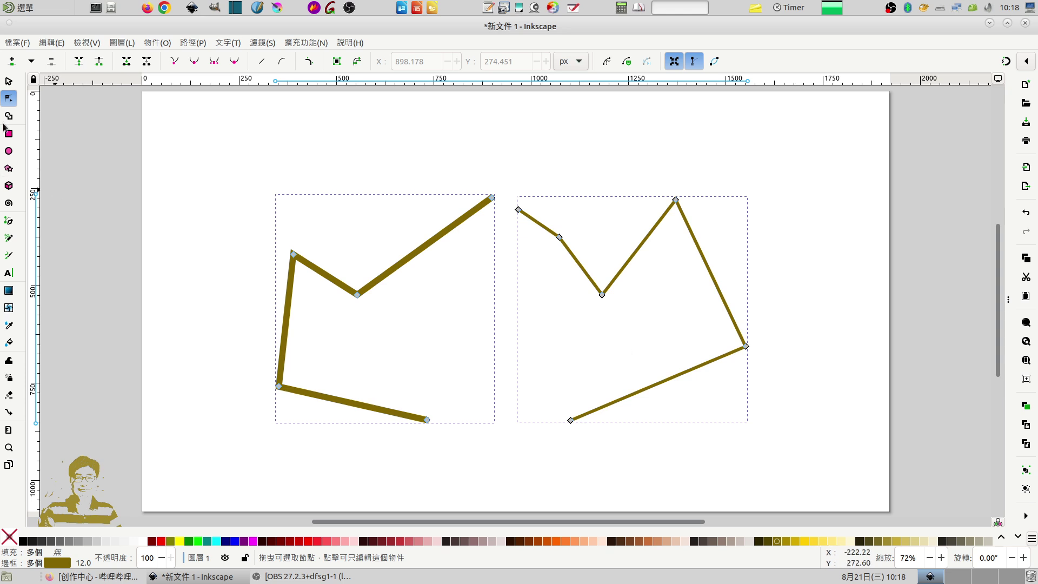
{"action": "left_click", "coordinate": [9, 81]}
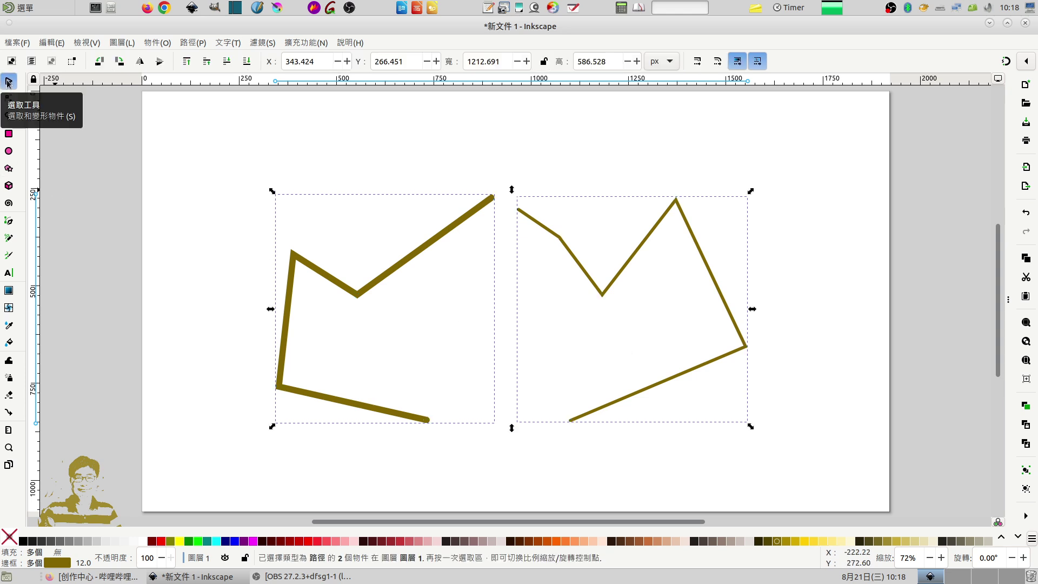
{"action": "key", "text": "Delete"}
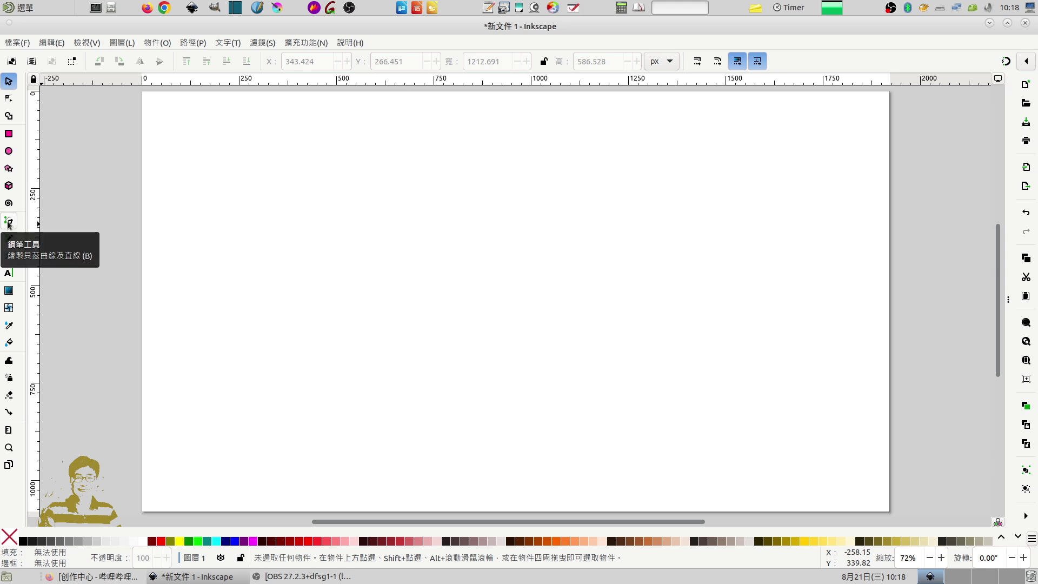
- Draw a nine-point olive zigzag polyline with the Pen tool, ending in a tall right peak
{"action": "left_click", "coordinate": [9, 222]}
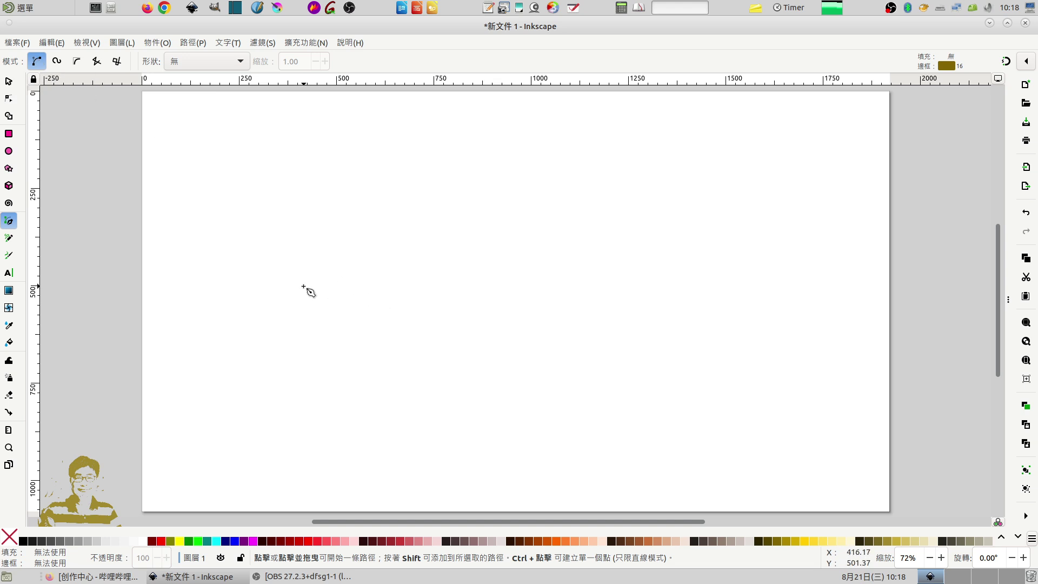
{"action": "left_click", "coordinate": [236, 322]}
{"action": "left_click", "coordinate": [343, 190]}
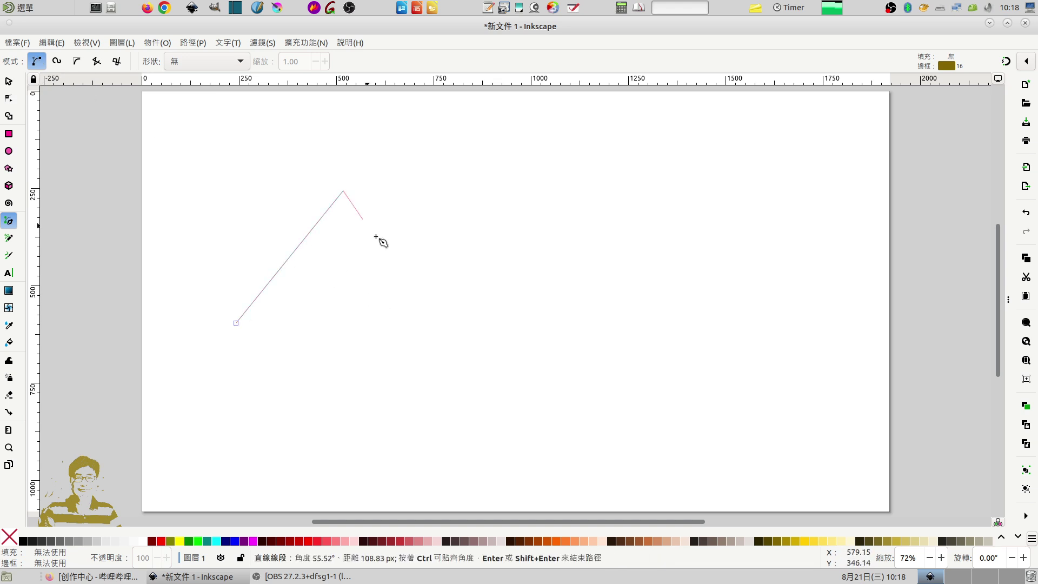
{"action": "left_click", "coordinate": [419, 273]}
{"action": "left_click", "coordinate": [507, 200]}
{"action": "left_click", "coordinate": [594, 310]}
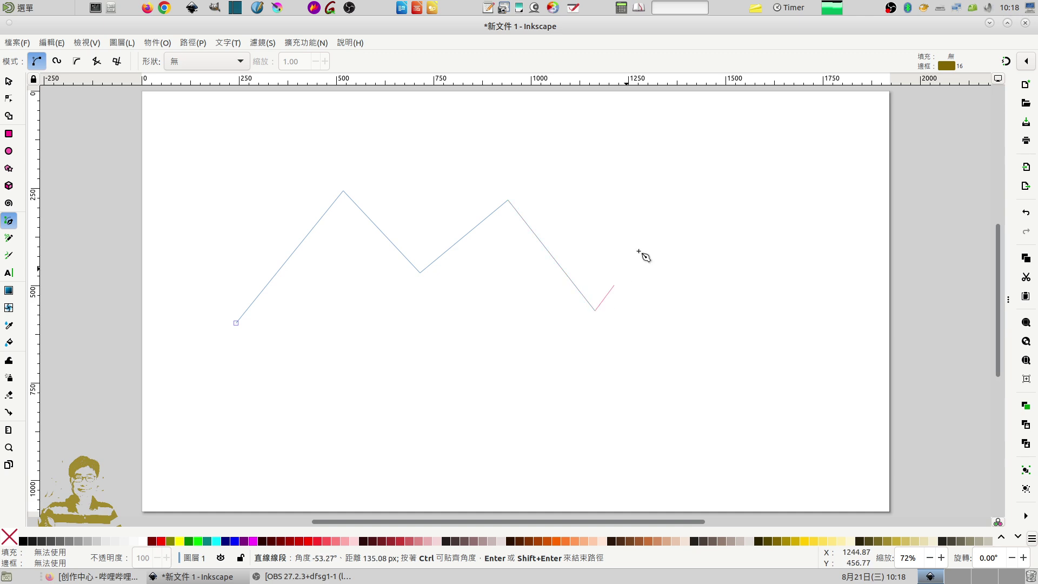
{"action": "left_click", "coordinate": [673, 205]}
{"action": "left_click", "coordinate": [731, 328]}
{"action": "left_click", "coordinate": [818, 175]}
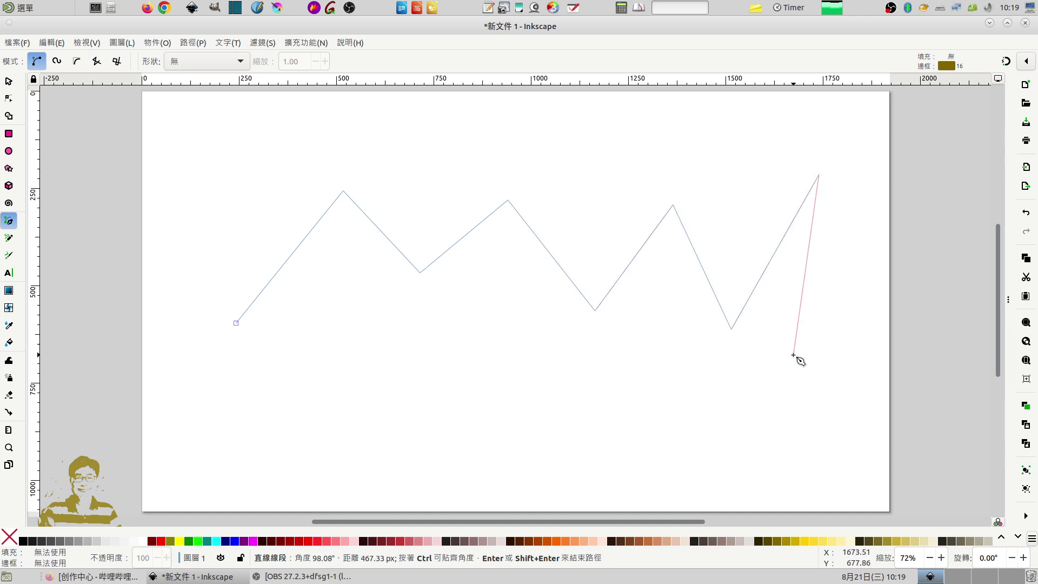
{"action": "double_click", "coordinate": [785, 378]}
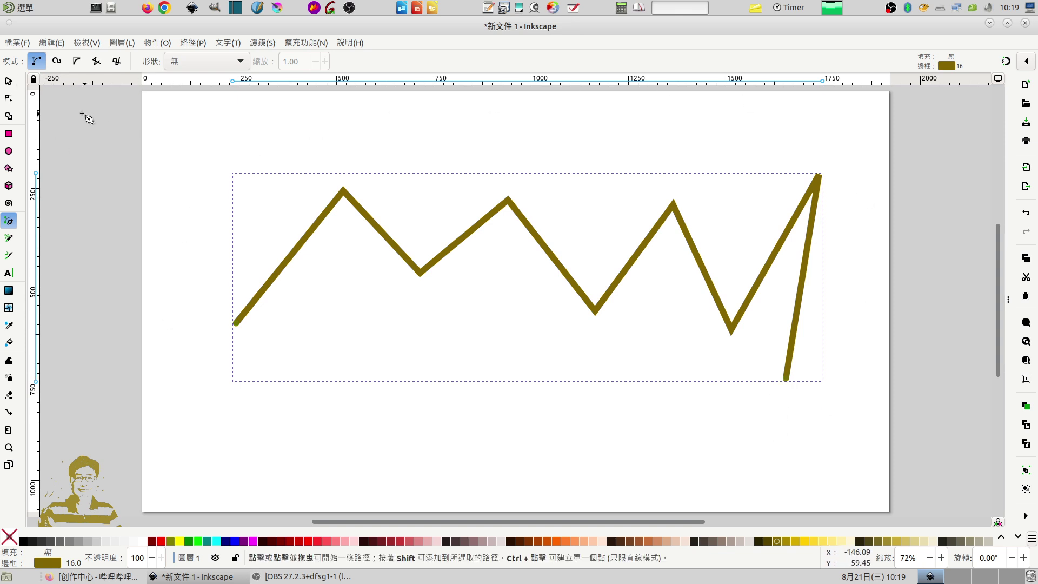
- Select the zigzag path and show its nine nodes with the Node tool
{"action": "left_click", "coordinate": [9, 82]}
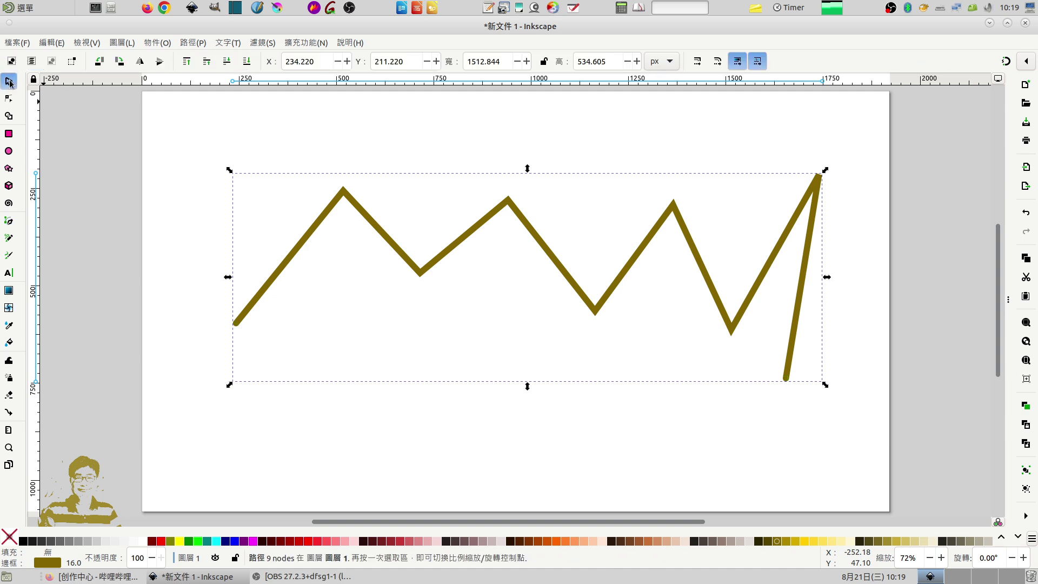
{"action": "left_click", "coordinate": [117, 139]}
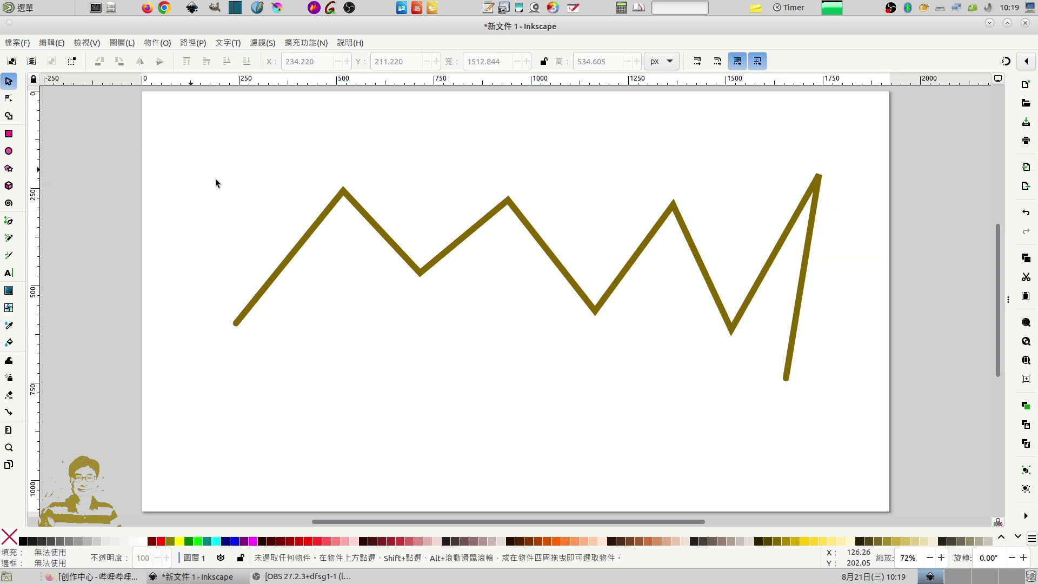
{"action": "left_click", "coordinate": [383, 233]}
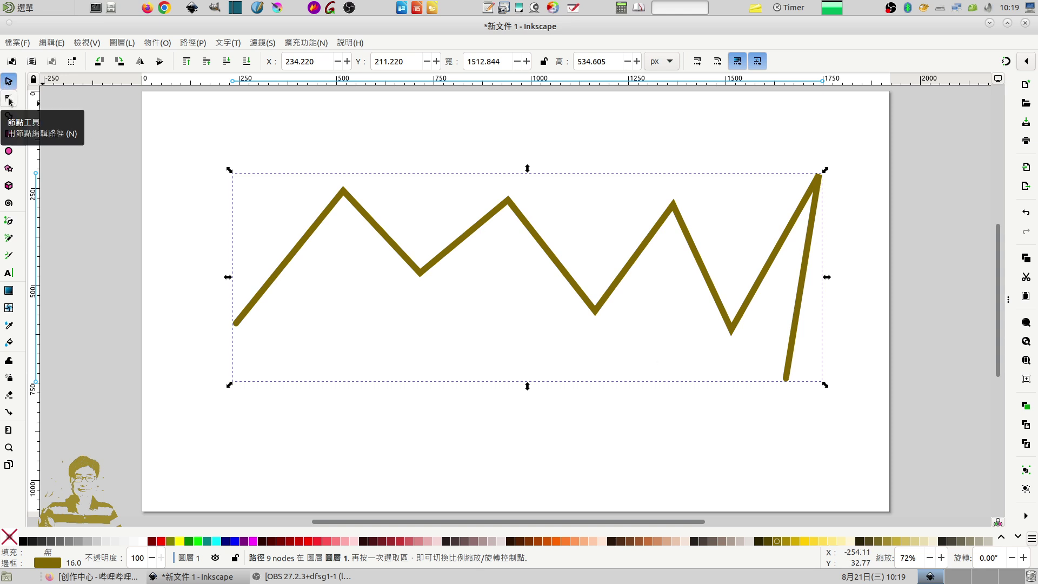
{"action": "left_click", "coordinate": [8, 99]}
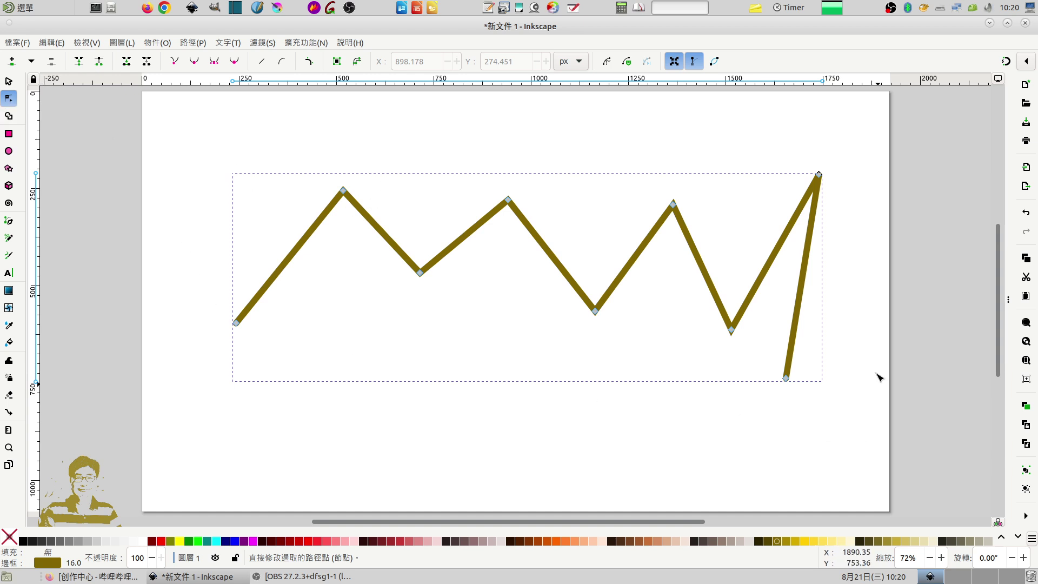
{"action": "key", "text": "Tab"}
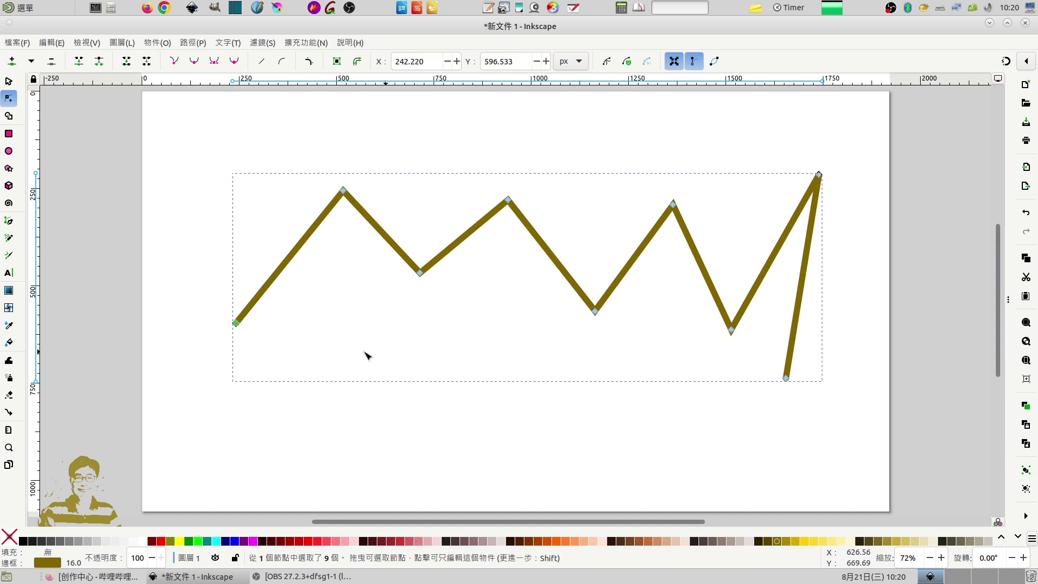
{"action": "key", "text": "Tab"}
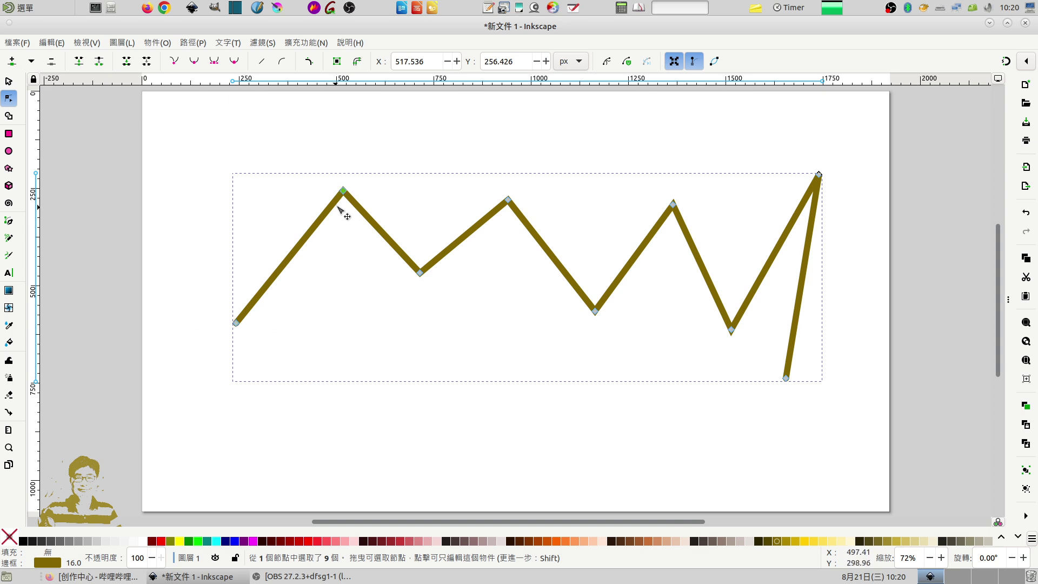
{"action": "key", "text": "Tab"}
{"action": "key", "text": "Tab"}
{"action": "key", "text": "Tab"}
{"action": "key", "text": "Tab"}
{"action": "key", "text": "Tab"}
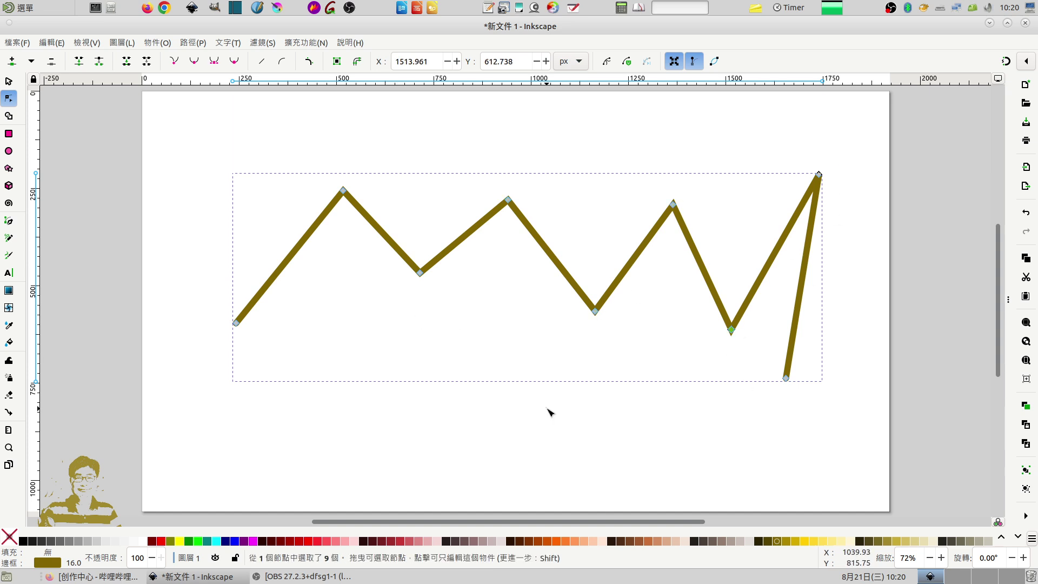
{"action": "key", "text": "Tab"}
{"action": "key", "text": "Tab"}
{"action": "key", "text": "Tab"}
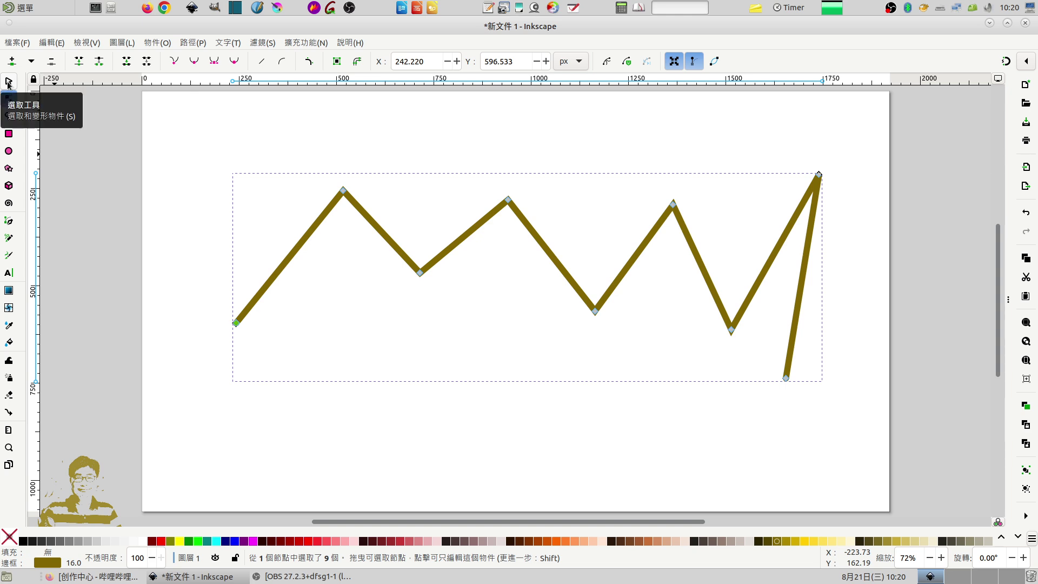
{"action": "left_click", "coordinate": [10, 84]}
{"action": "left_click", "coordinate": [106, 147]}
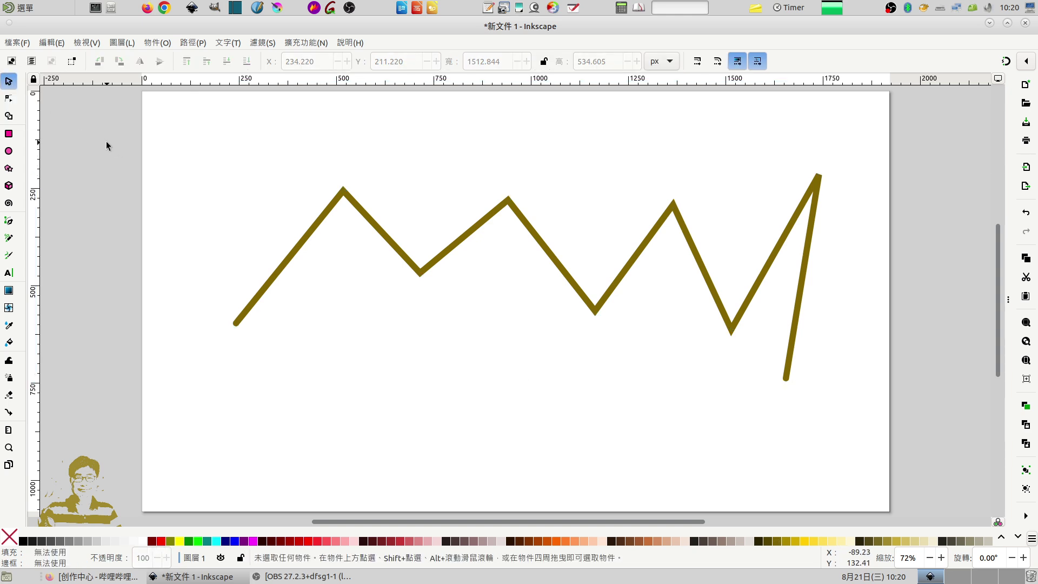
{"action": "left_click", "coordinate": [392, 239]}
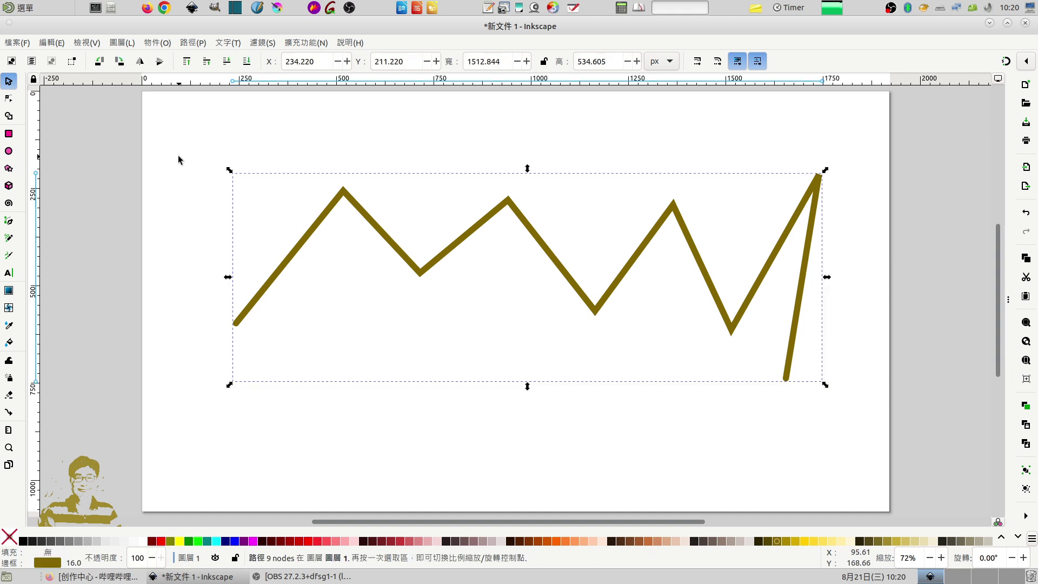
{"action": "left_click", "coordinate": [10, 101]}
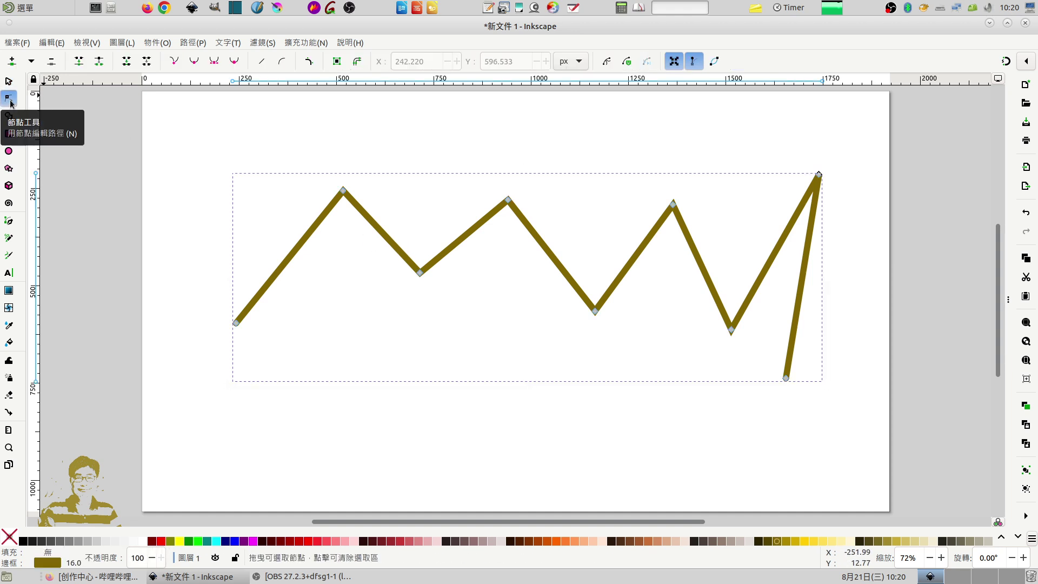
{"action": "left_click", "coordinate": [343, 190]}
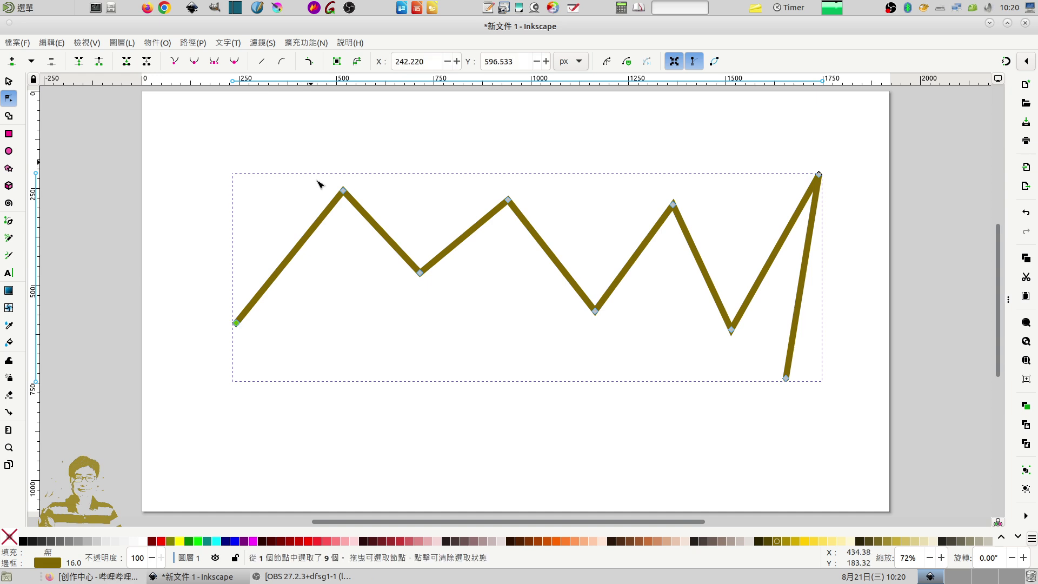
{"action": "key", "text": "Tab"}
{"action": "key", "text": "Tab"}
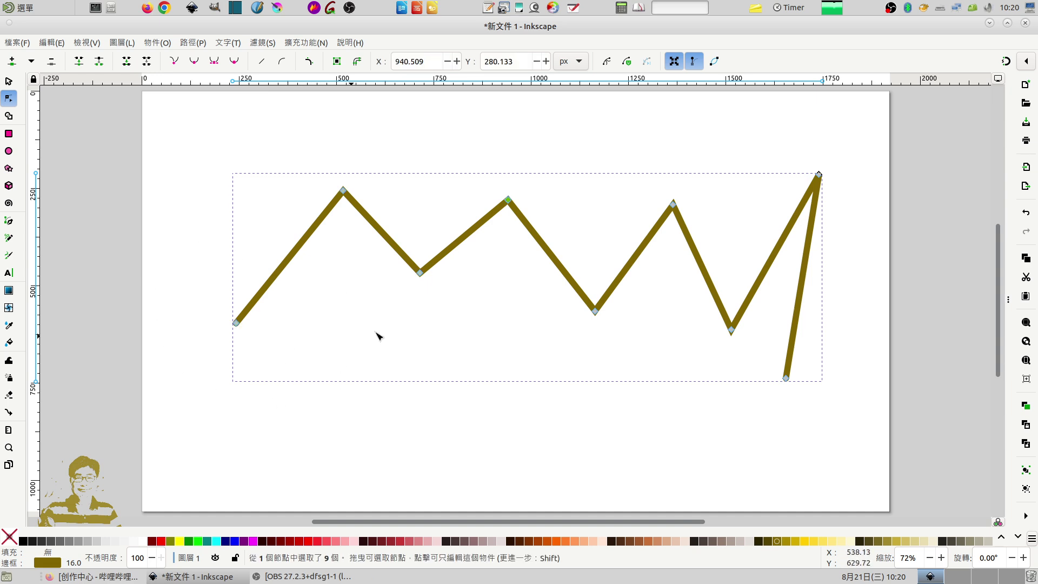
{"action": "key", "text": "Tab"}
{"action": "key", "text": "Tab"}
{"action": "key", "text": "Tab"}
{"action": "key", "text": "Tab"}
{"action": "key", "text": "Tab"}
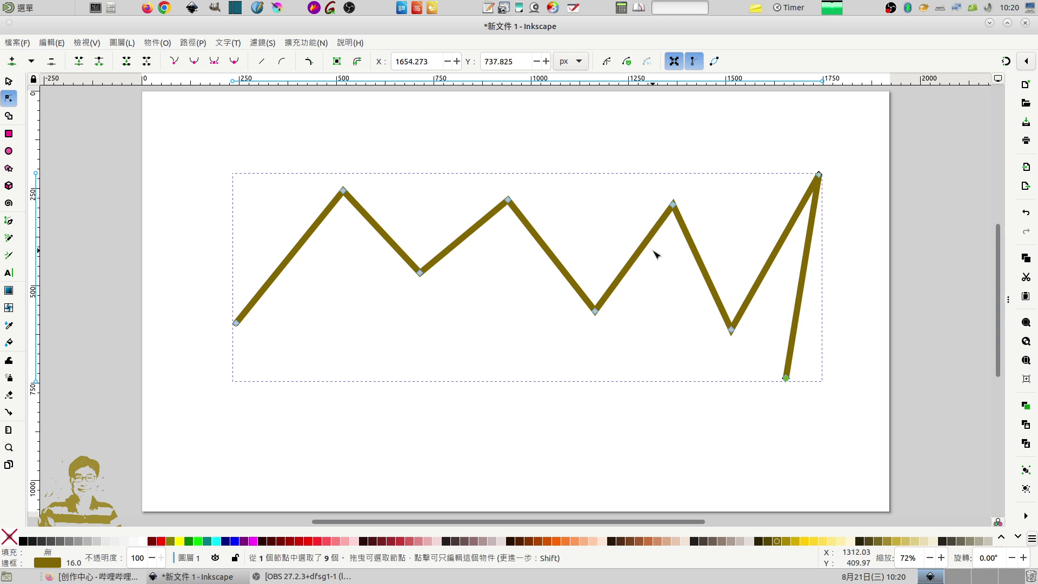
{"action": "key", "text": "Tab"}
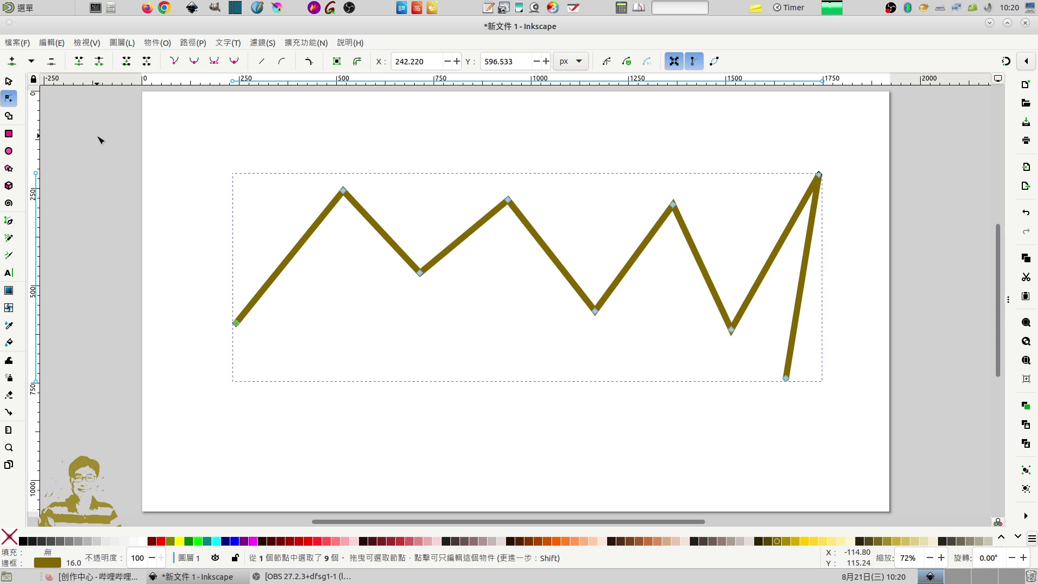
{"action": "key", "text": "Escape"}
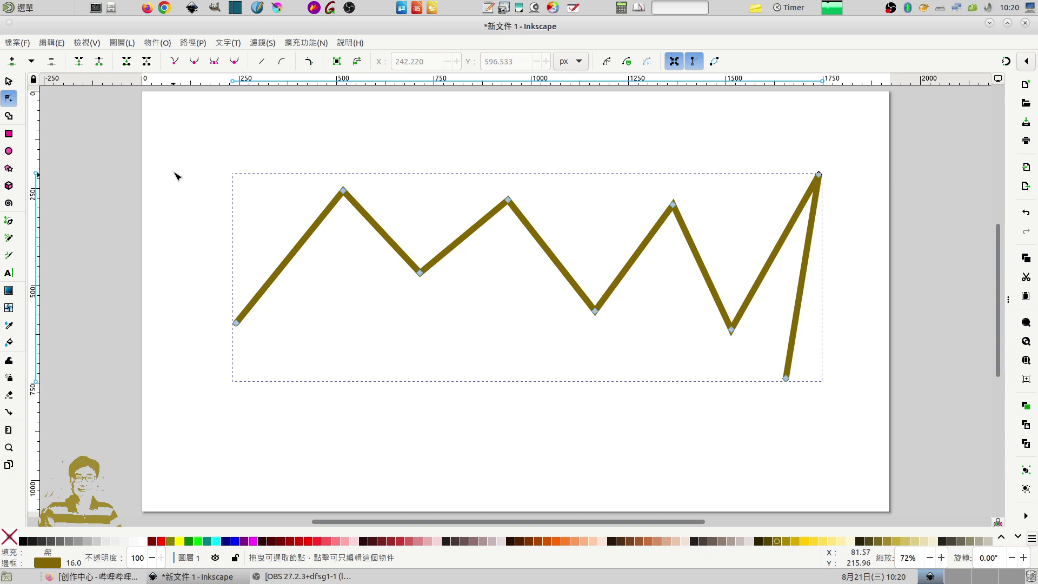
{"action": "key", "text": "Escape"}
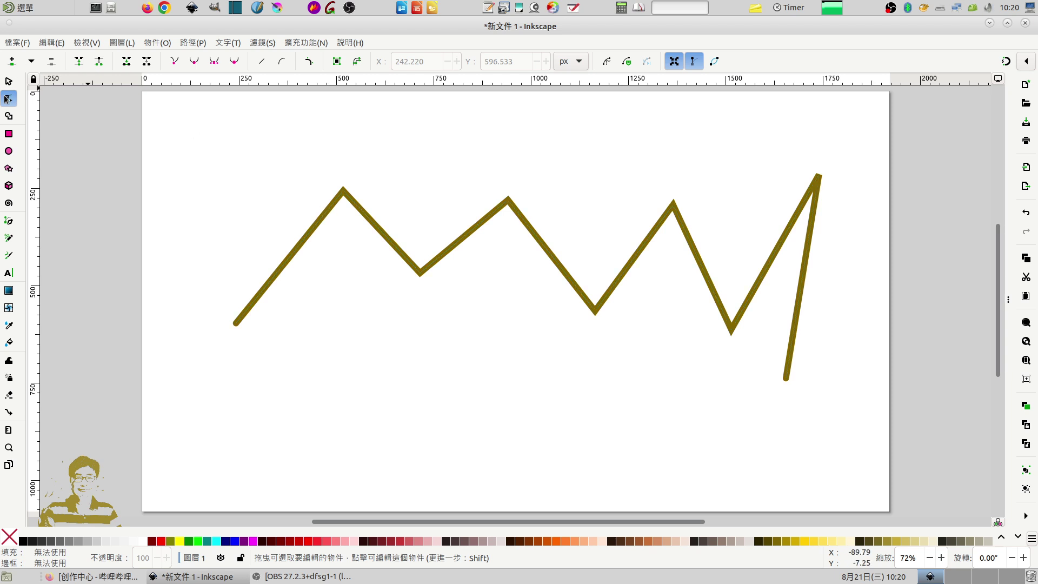
- Nudge the first and middle peak nodes and bend the first stroke into an S-curve
{"action": "left_click", "coordinate": [321, 233]}
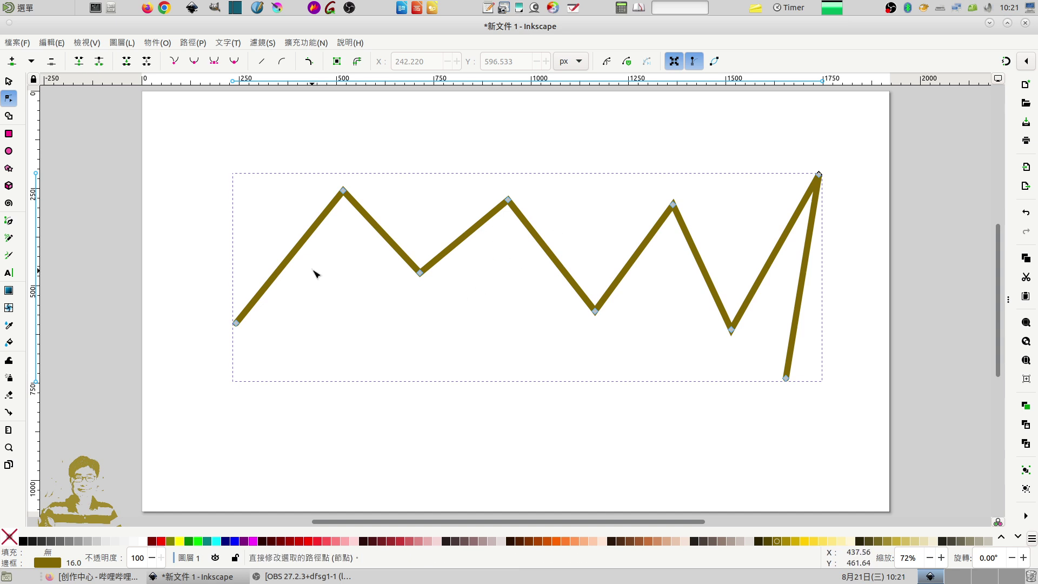
{"action": "mouse_move", "coordinate": [332, 193]}
{"action": "left_mouse_down"}
{"action": "mouse_move", "coordinate": [320, 197]}
{"action": "mouse_move", "coordinate": [292, 158]}
{"action": "left_mouse_up"}
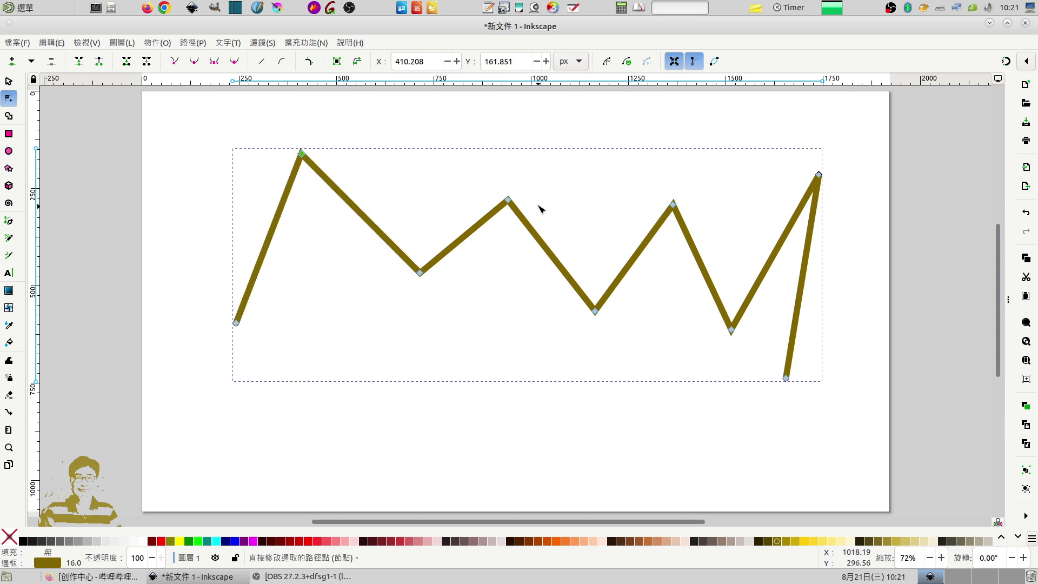
{"action": "left_click_drag", "start_coordinate": [507, 199], "coordinate": [518, 193]}
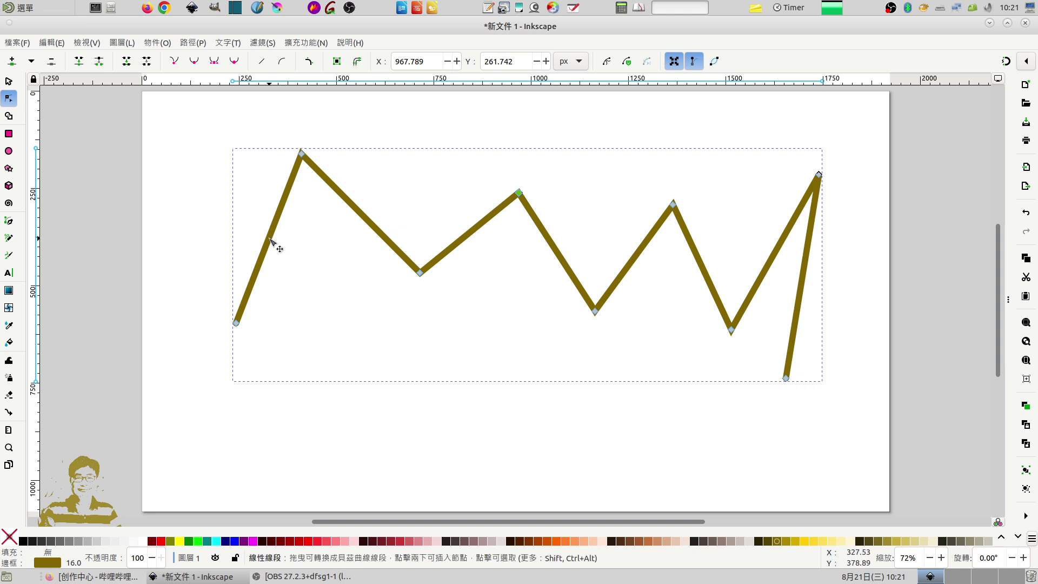
{"action": "left_click_drag", "start_coordinate": [270, 239], "coordinate": [234, 233]}
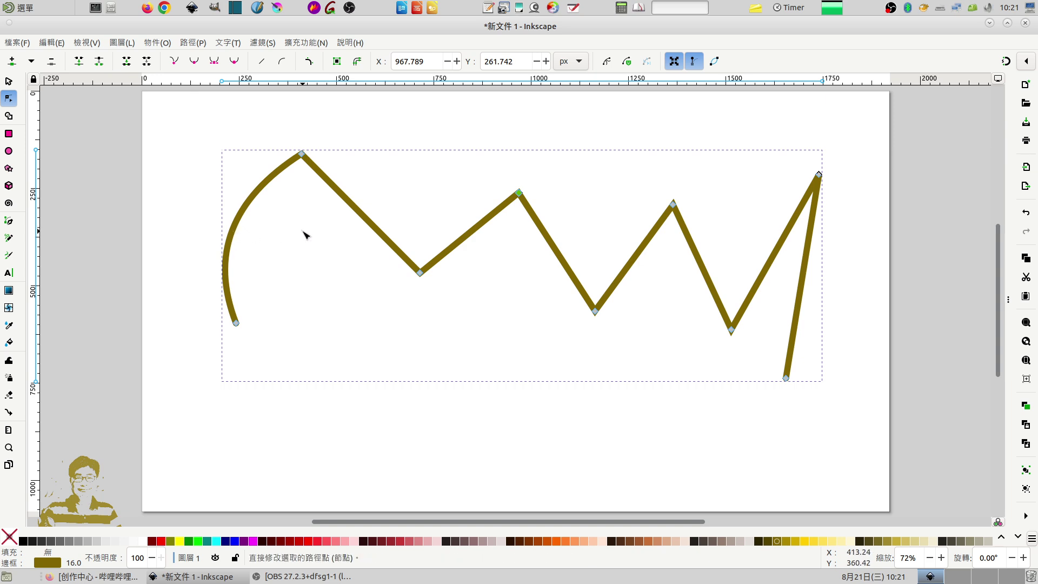
{"action": "left_click", "coordinate": [302, 155]}
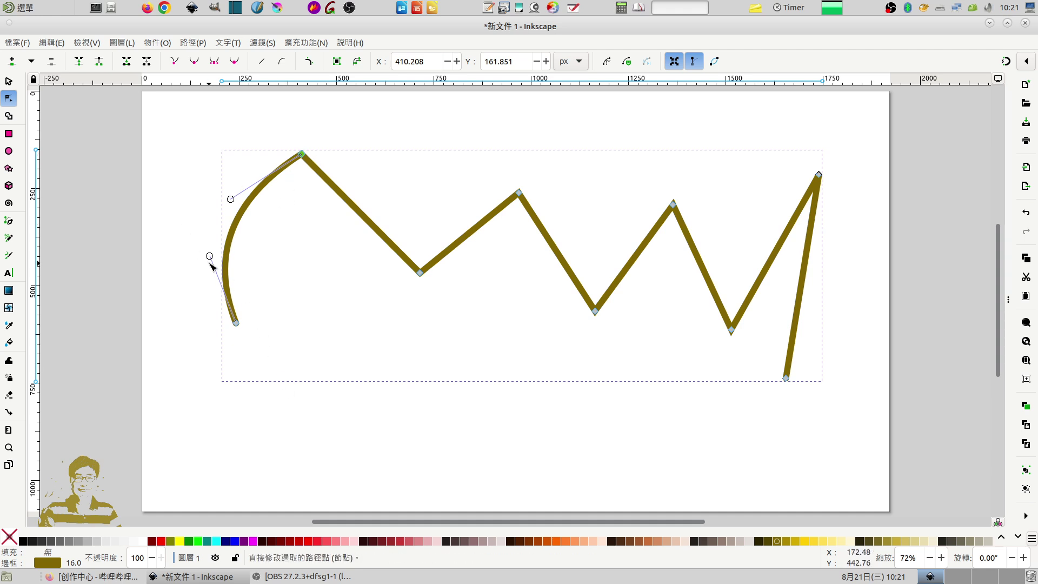
{"action": "left_click_drag", "start_coordinate": [210, 256], "coordinate": [120, 249]}
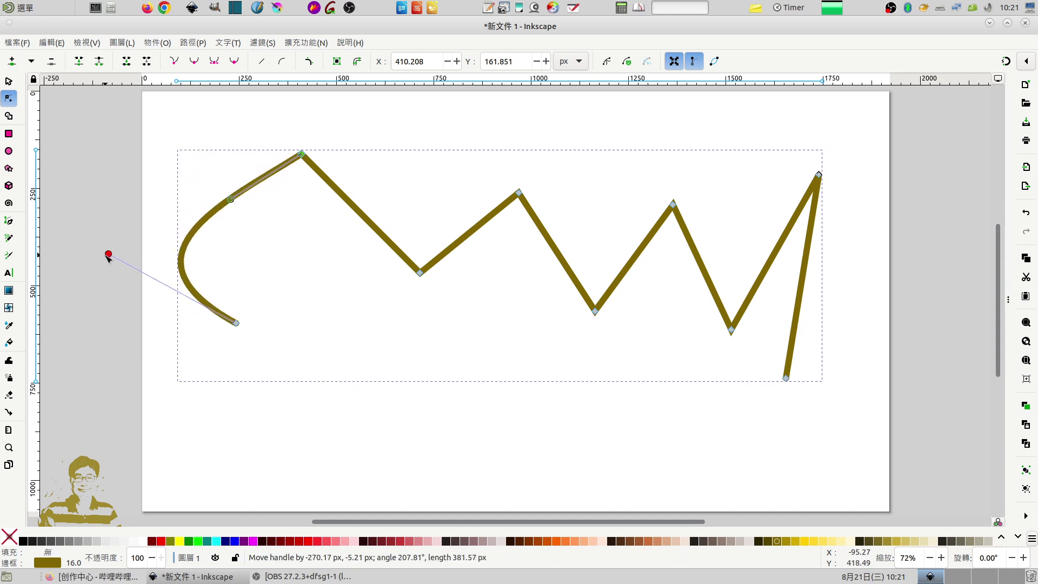
{"action": "mouse_move", "coordinate": [231, 199]}
{"action": "left_mouse_down"}
{"action": "mouse_move", "coordinate": [308, 272]}
{"action": "mouse_move", "coordinate": [315, 267]}
{"action": "mouse_move", "coordinate": [143, 129]}
{"action": "mouse_move", "coordinate": [323, 265]}
{"action": "mouse_move", "coordinate": [277, 251]}
{"action": "mouse_move", "coordinate": [305, 260]}
{"action": "left_mouse_up"}
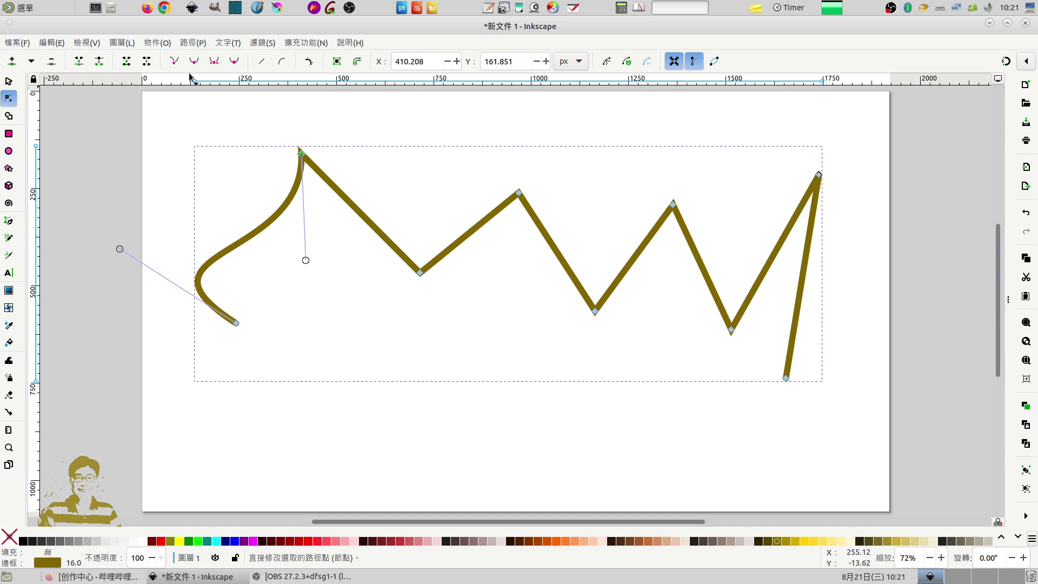
{"action": "left_click", "coordinate": [175, 143]}
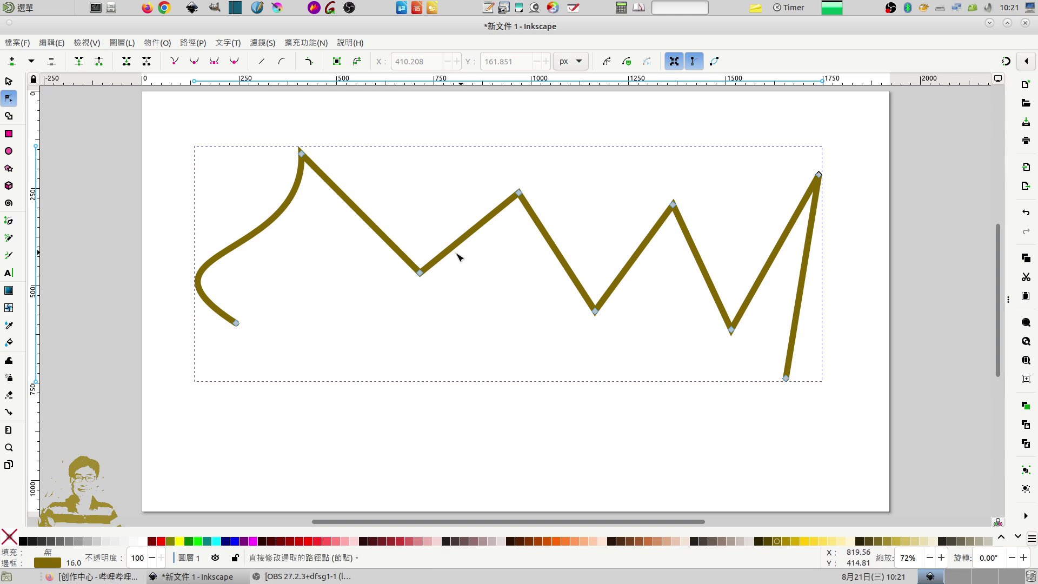
- Add a node to flatten the middle peak into a plateau, plus a node along the left curve
{"action": "double_click", "coordinate": [486, 222]}
{"action": "left_click_drag", "start_coordinate": [484, 220], "coordinate": [456, 189]}
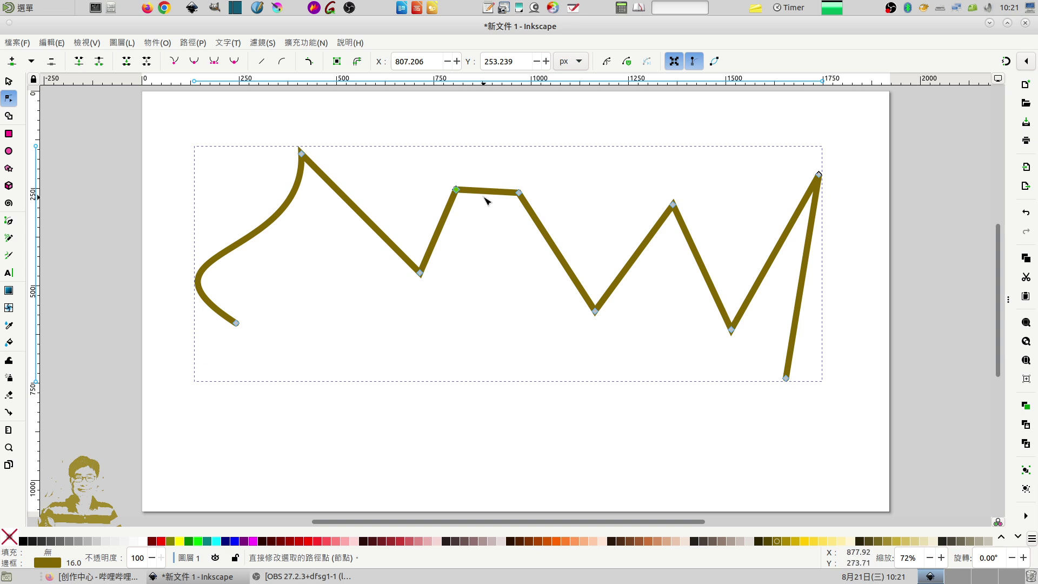
{"action": "double_click", "coordinate": [252, 232]}
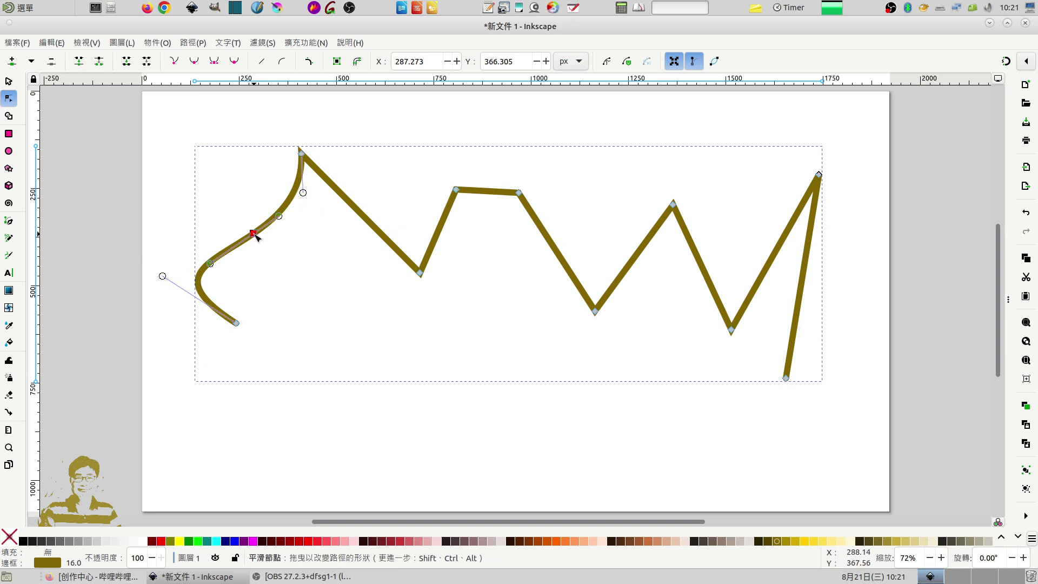
{"action": "mouse_move", "coordinate": [253, 233]}
{"action": "left_mouse_down"}
{"action": "mouse_move", "coordinate": [260, 248]}
{"action": "mouse_move", "coordinate": [265, 210]}
{"action": "mouse_move", "coordinate": [285, 251]}
{"action": "left_mouse_up"}
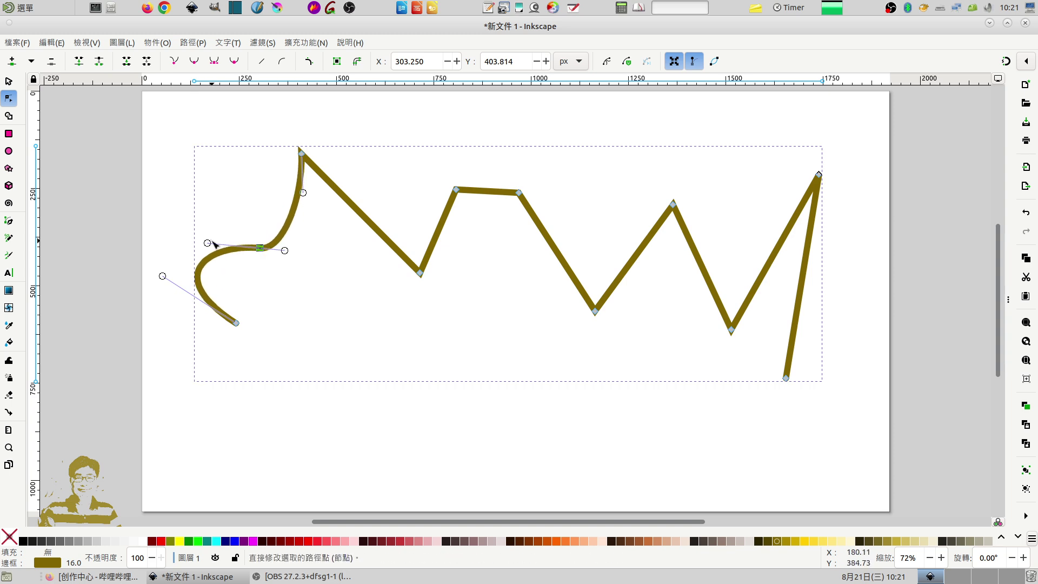
{"action": "mouse_move", "coordinate": [208, 243]}
{"action": "left_mouse_down"}
{"action": "mouse_move", "coordinate": [211, 231]}
{"action": "mouse_move", "coordinate": [227, 236]}
{"action": "left_mouse_up"}
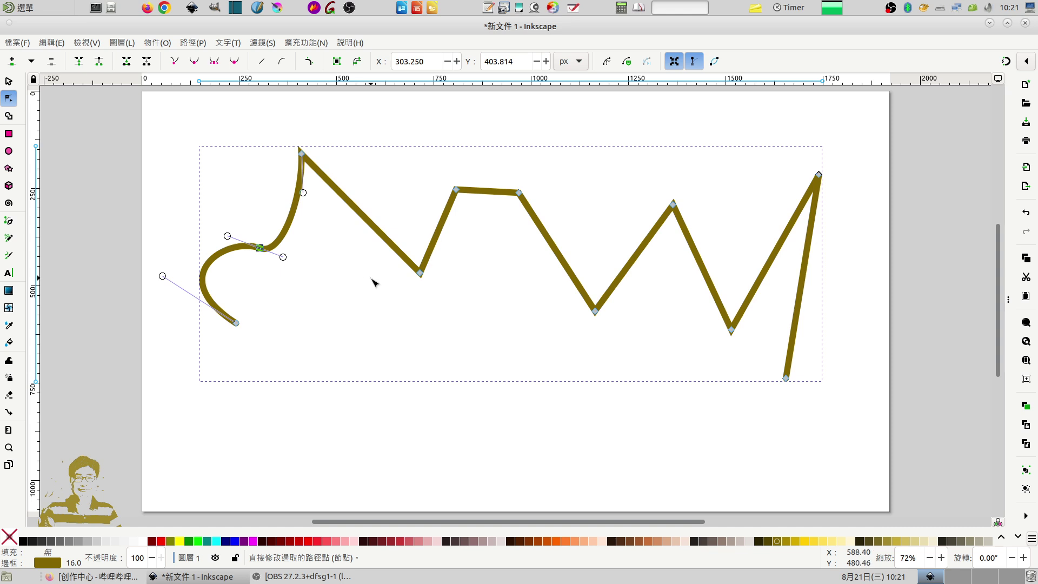
{"action": "left_click", "coordinate": [118, 170]}
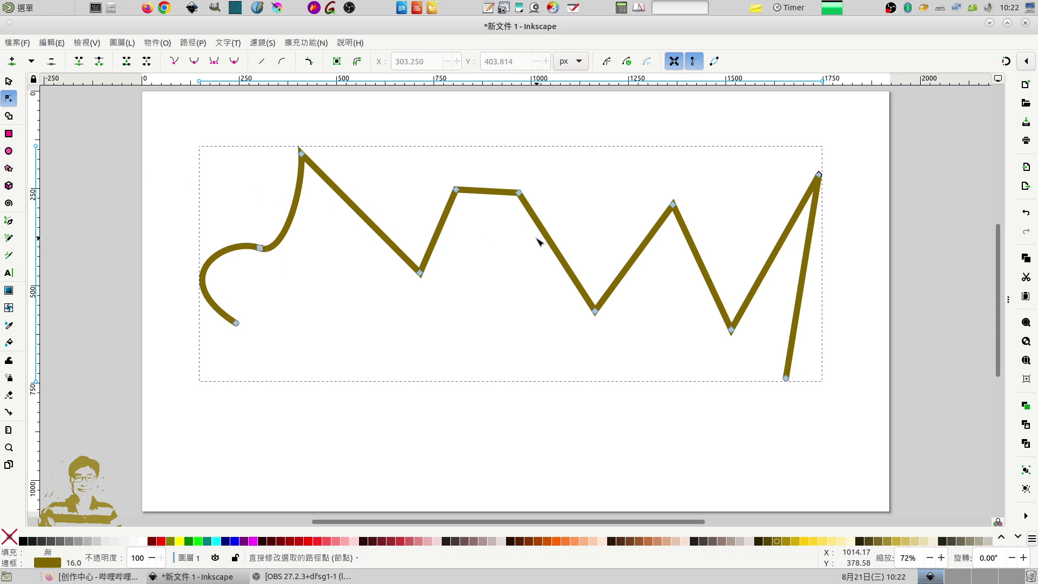
- Insert a midway node on the middle peak's flat top, making a three-node plateau
{"action": "left_click_drag", "start_coordinate": [438, 166], "coordinate": [557, 219]}
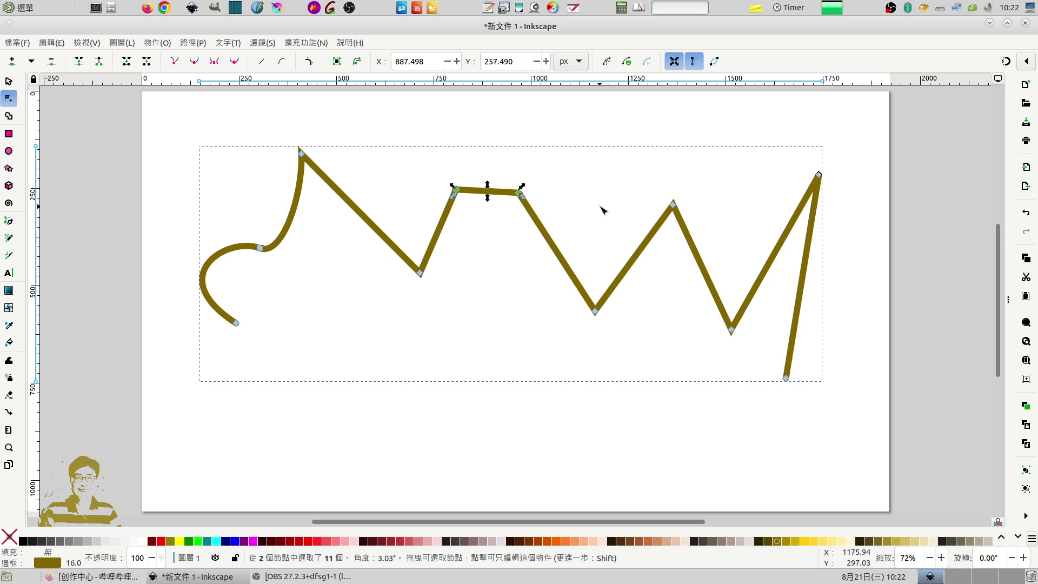
{"action": "left_click", "coordinate": [11, 61]}
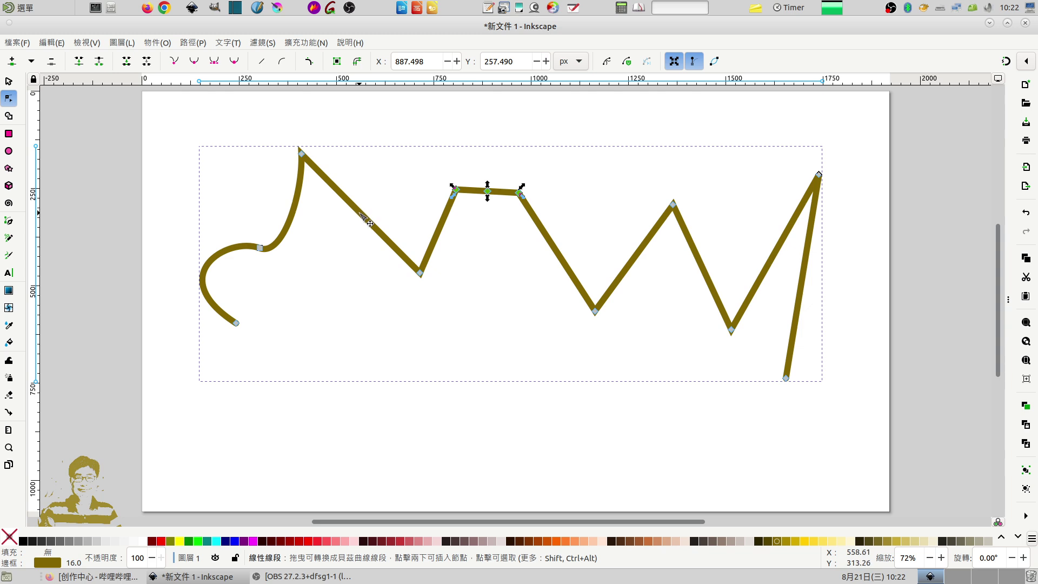
{"action": "left_click", "coordinate": [502, 235]}
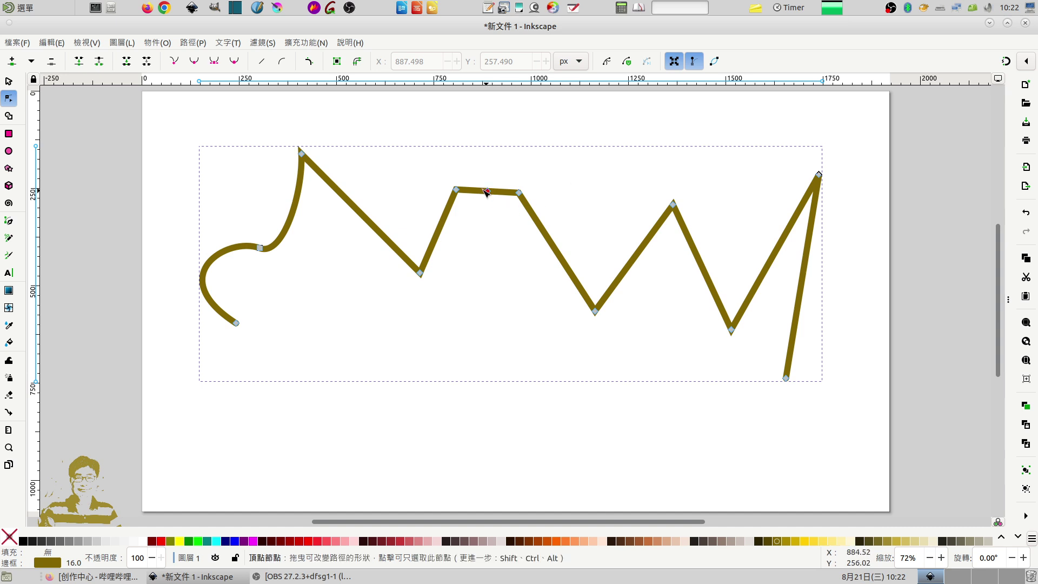
{"action": "left_click_drag", "start_coordinate": [442, 168], "coordinate": [511, 217]}
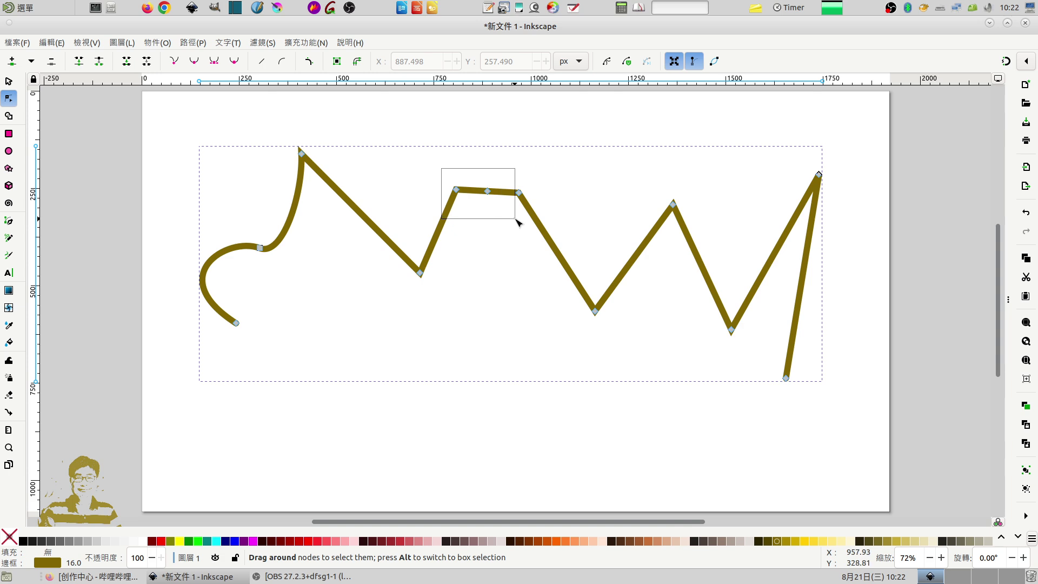
{"action": "left_click", "coordinate": [394, 172]}
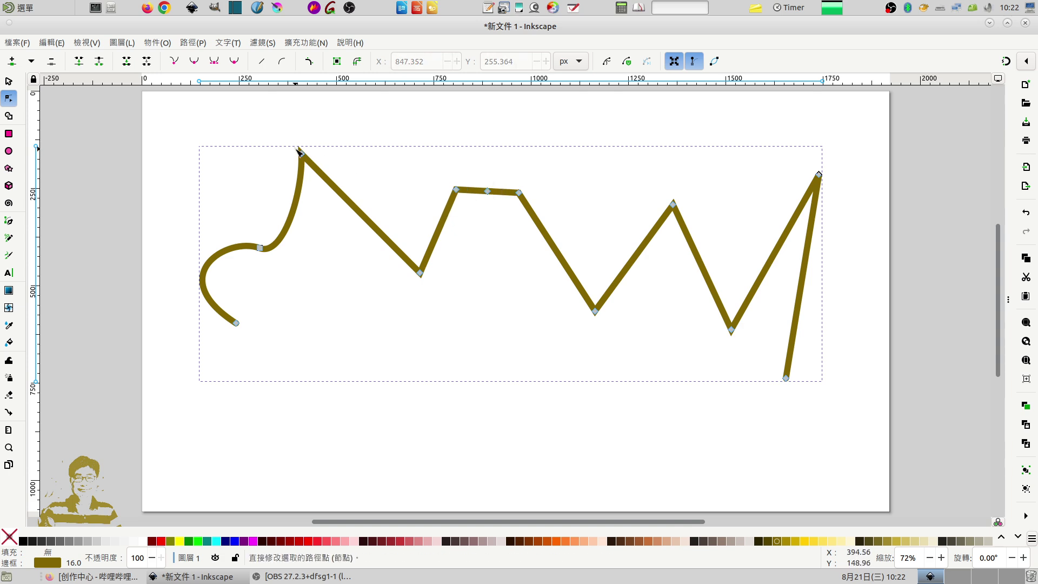
{"action": "left_click", "coordinate": [299, 151]}
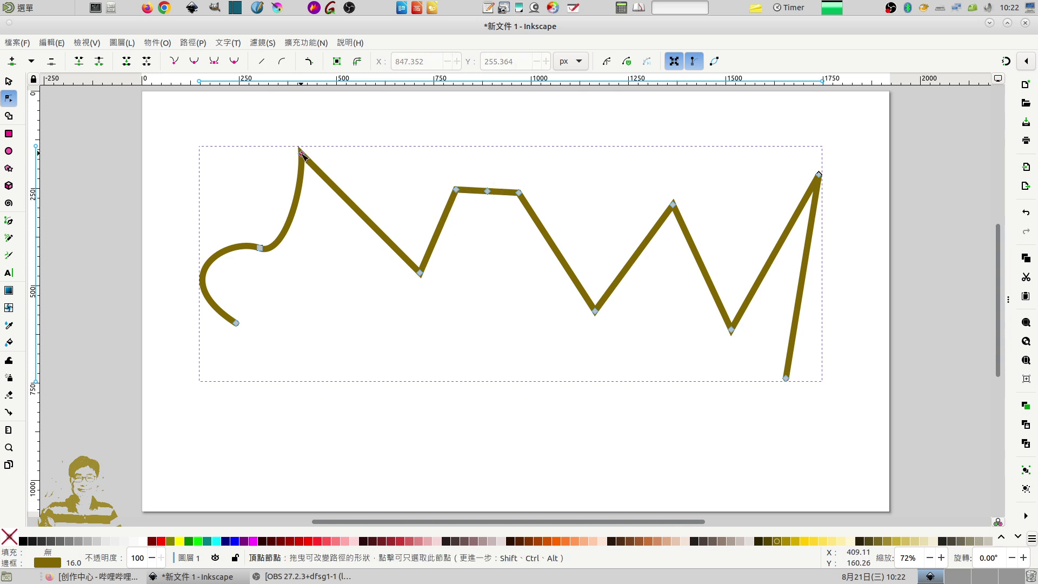
- Subdivide the diagonal from the tall left peak to the first valley with extra nodes
{"action": "left_click", "coordinate": [420, 272], "text": "shift"}
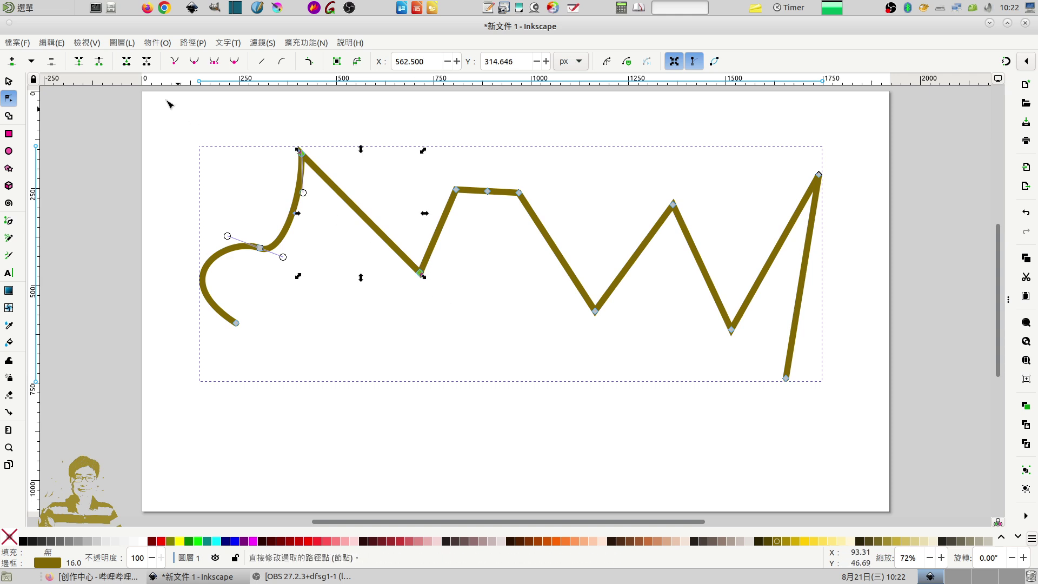
{"action": "left_click", "coordinate": [12, 61]}
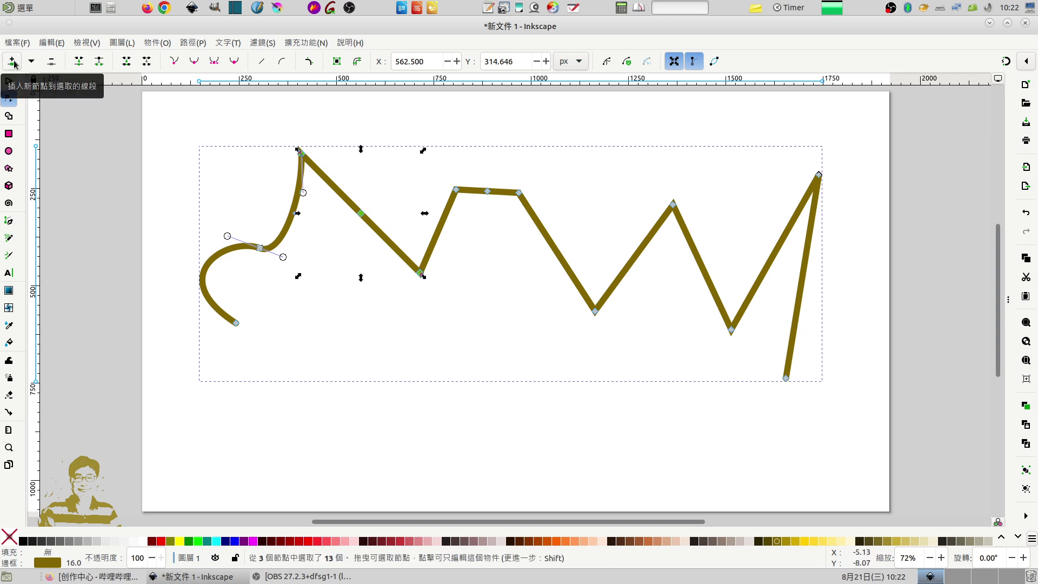
{"action": "left_click", "coordinate": [14, 63]}
{"action": "left_click", "coordinate": [14, 63]}
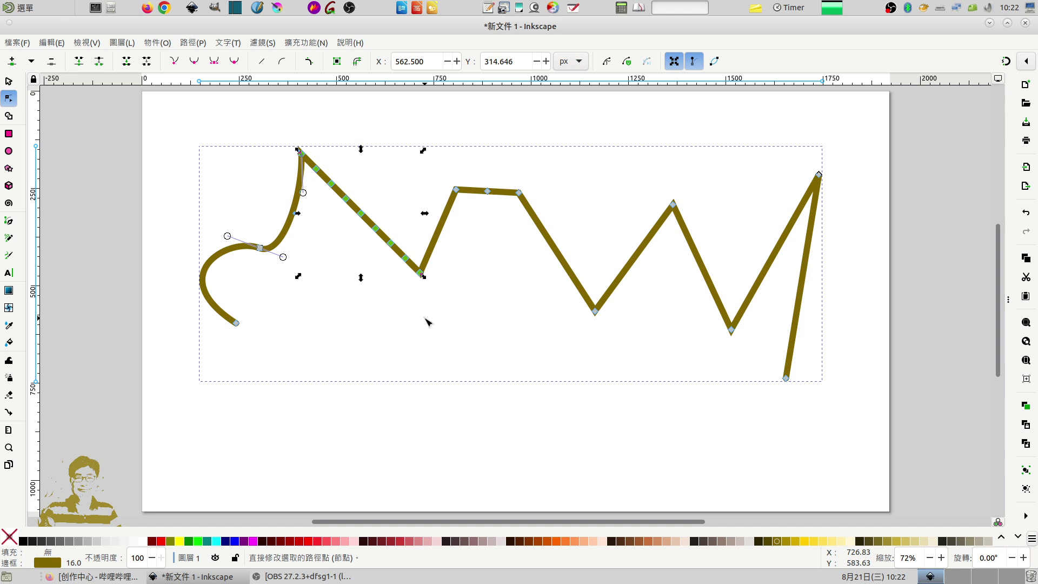
- Delete three surplus nodes nearest the peak on that diagonal
{"action": "left_click", "coordinate": [270, 213]}
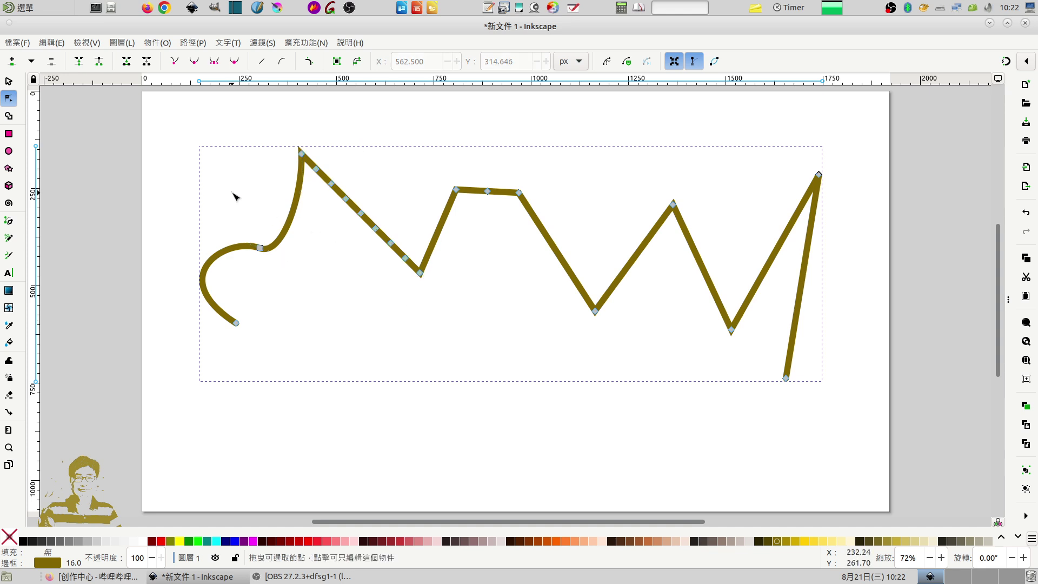
{"action": "left_click", "coordinate": [316, 170]}
{"action": "left_click", "coordinate": [53, 65]}
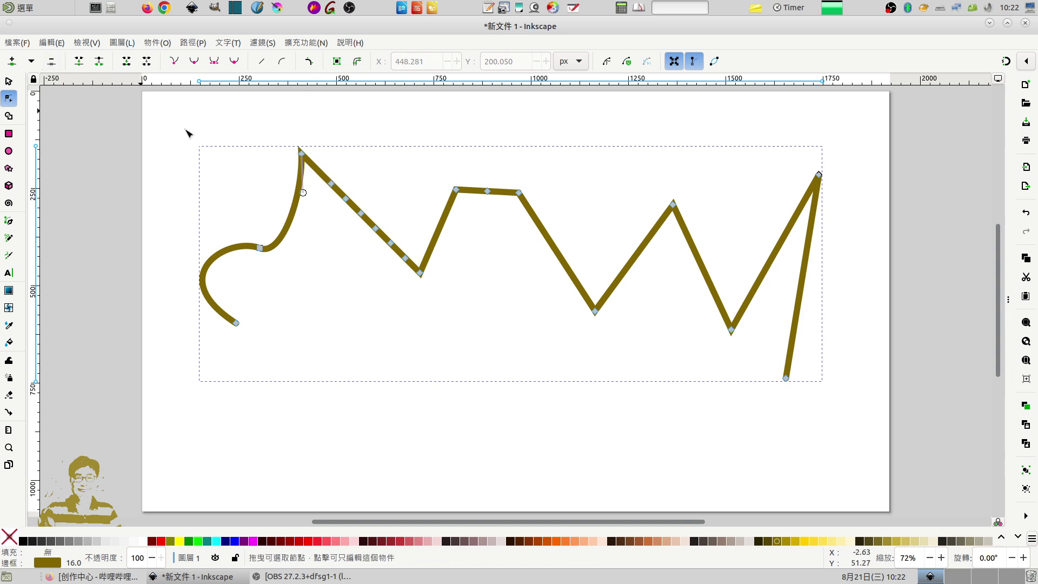
{"action": "left_click", "coordinate": [52, 61]}
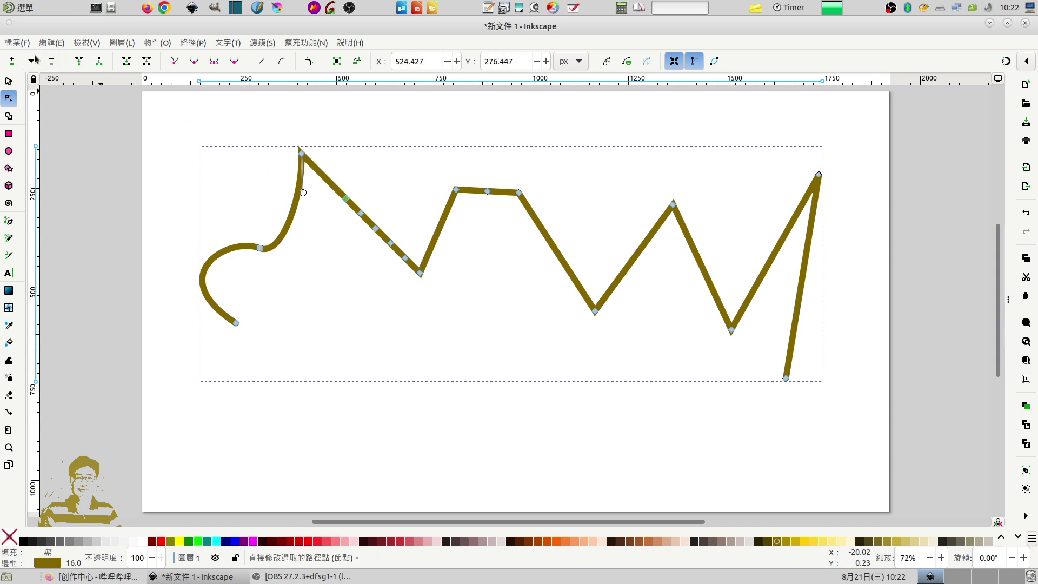
{"action": "left_click", "coordinate": [52, 61]}
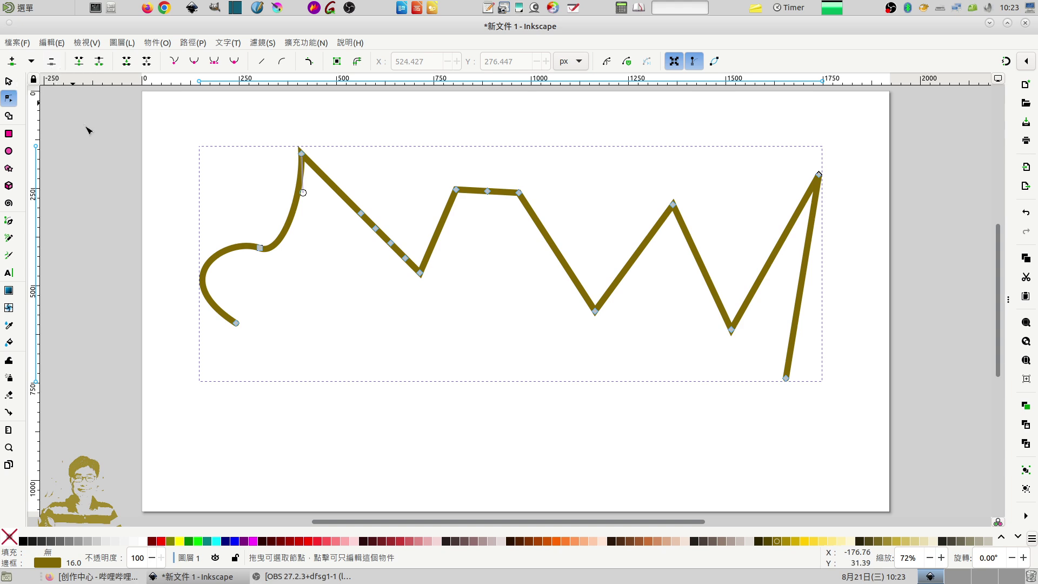
- Remove the extra middle node from the left S-curve
{"action": "key", "text": "Tab"}
{"action": "key", "text": "Tab"}
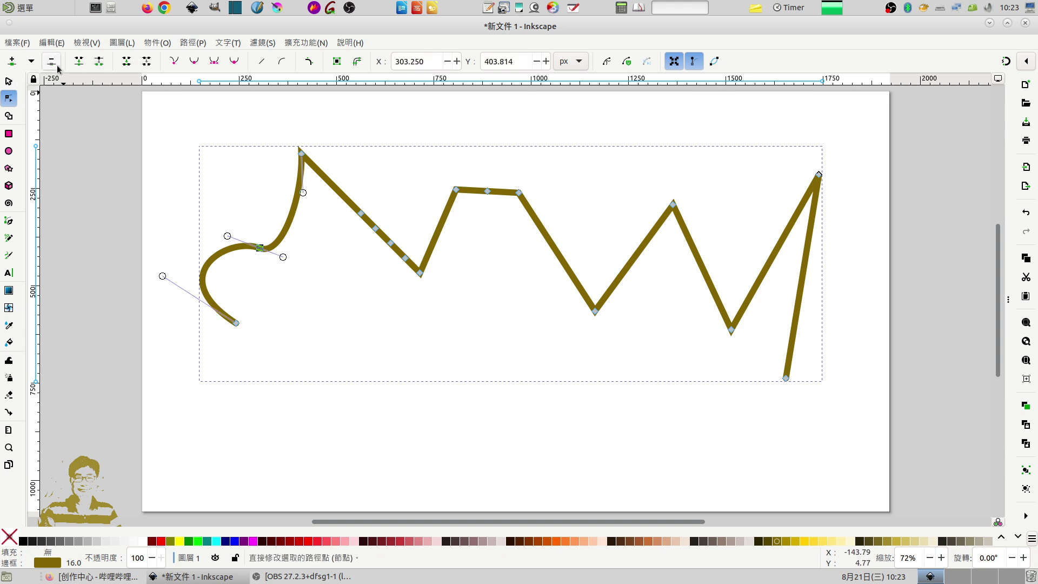
{"action": "left_click", "coordinate": [52, 61]}
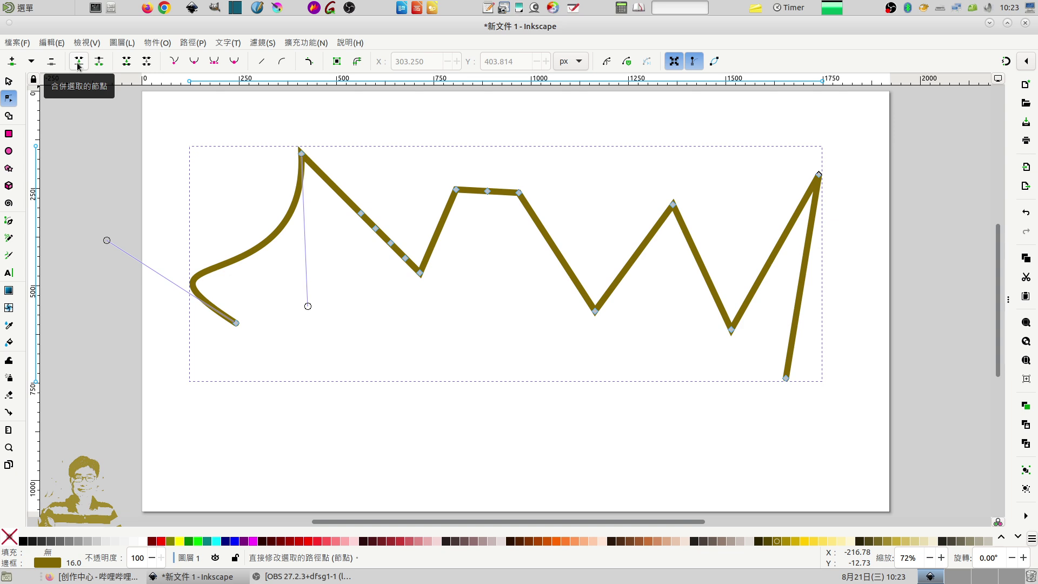
{"action": "left_click", "coordinate": [456, 190]}
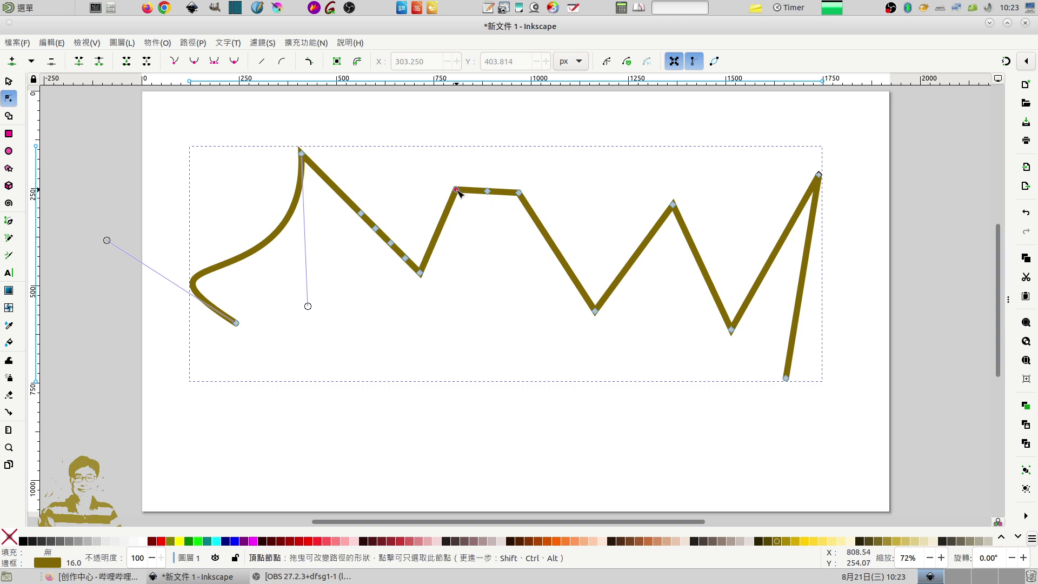
- Join the flat-top nodes of the second peak into a single pointed peak
{"action": "left_click", "coordinate": [488, 192], "text": "shift"}
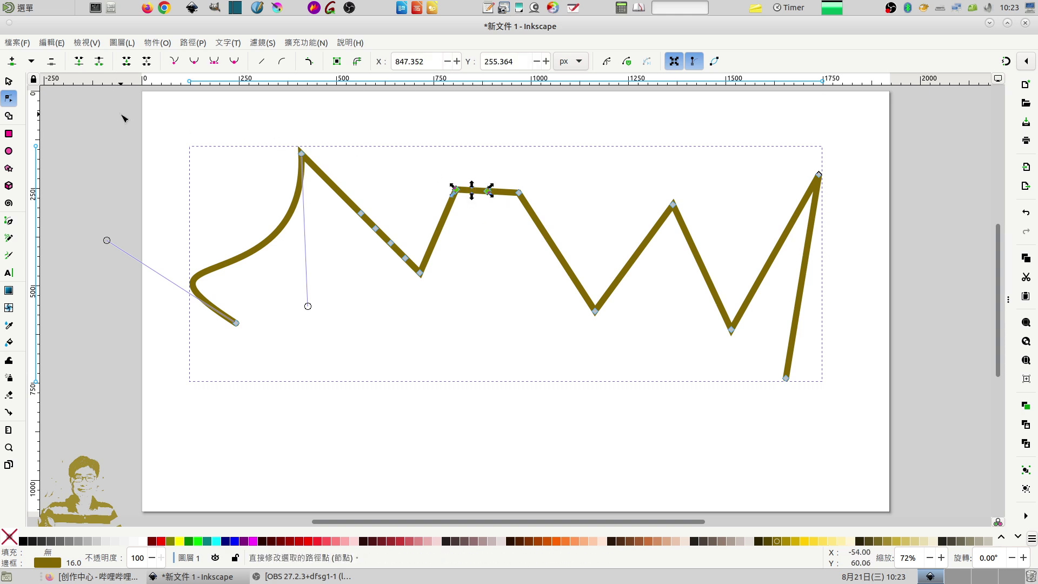
{"action": "left_click", "coordinate": [80, 62]}
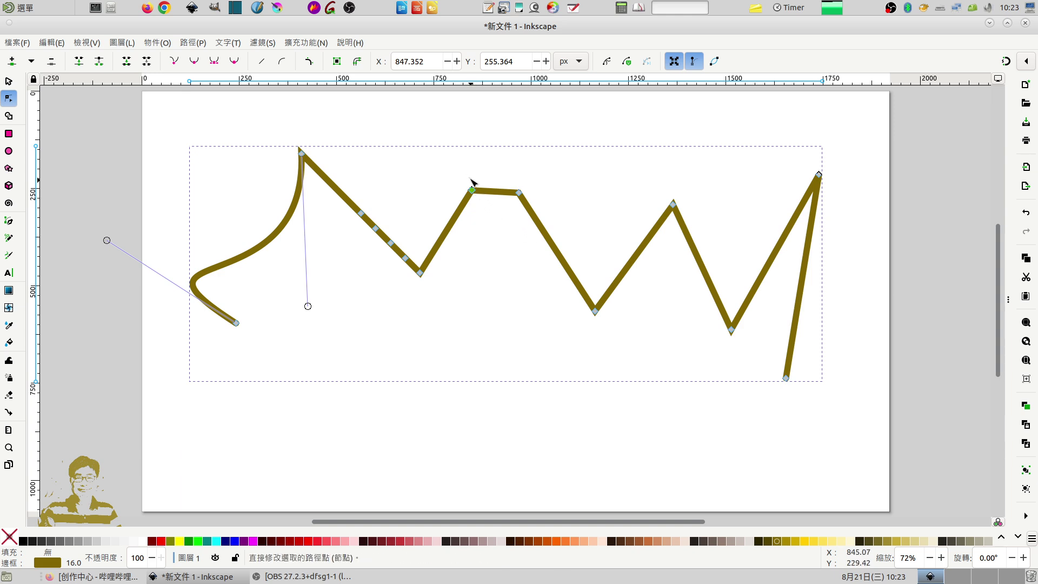
{"action": "left_click_drag", "start_coordinate": [442, 171], "coordinate": [556, 222]}
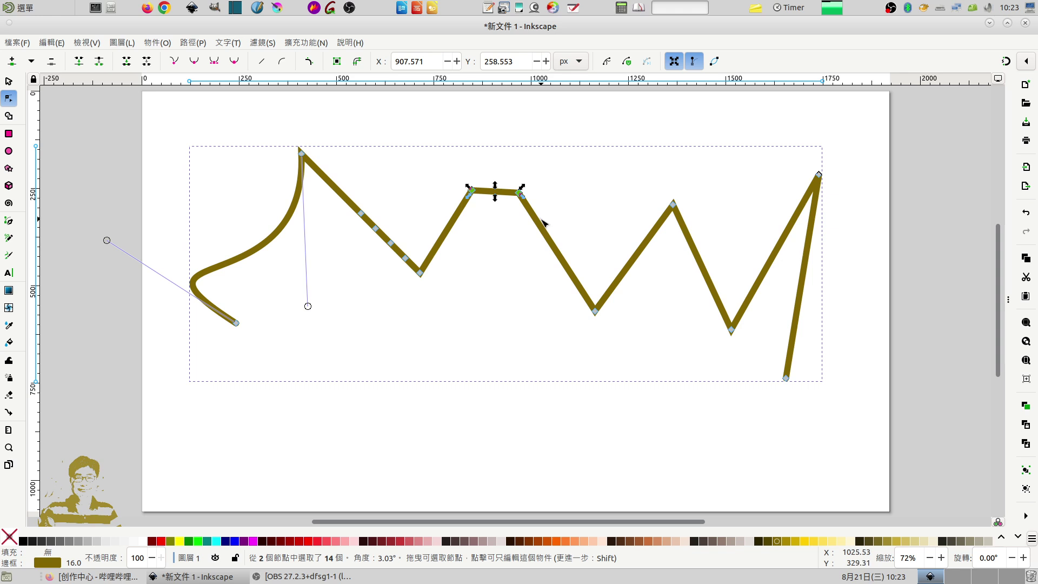
{"action": "left_click", "coordinate": [79, 61]}
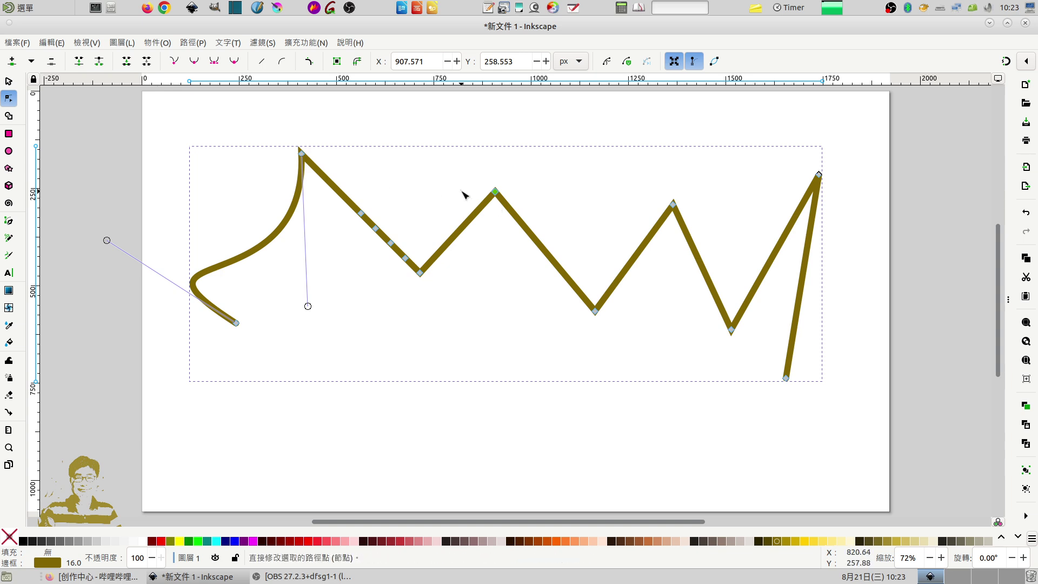
{"action": "left_click", "coordinate": [569, 172]}
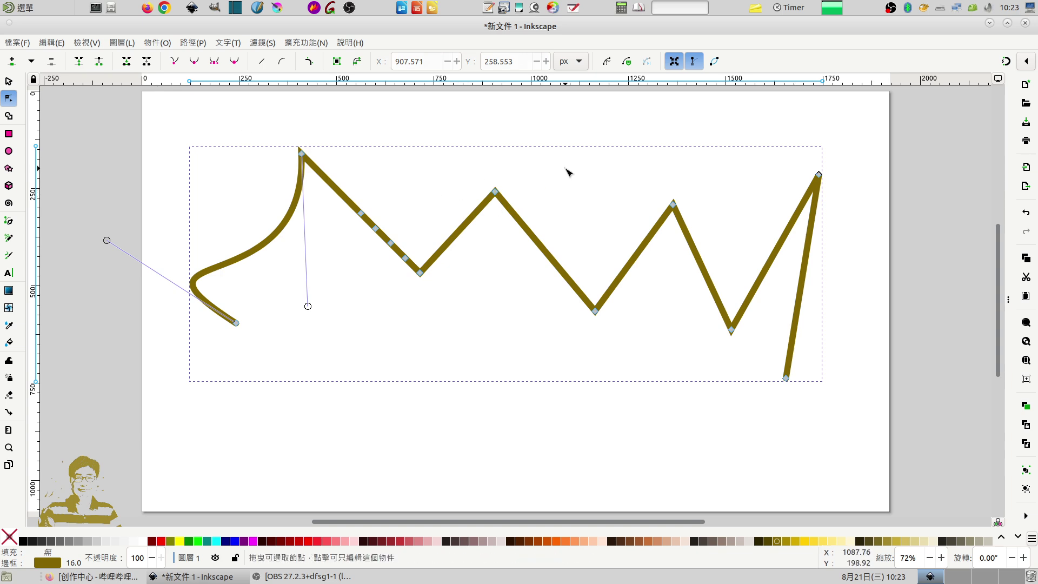
- Break the path at the top-left peak node and pull the two ends apart
{"action": "left_click", "coordinate": [304, 155]}
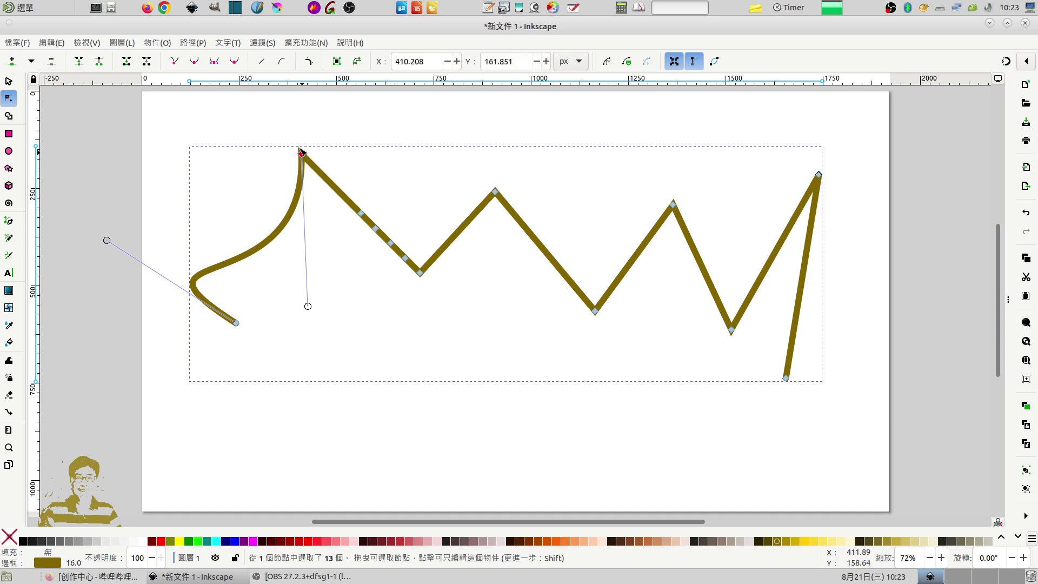
{"action": "left_click", "coordinate": [98, 62]}
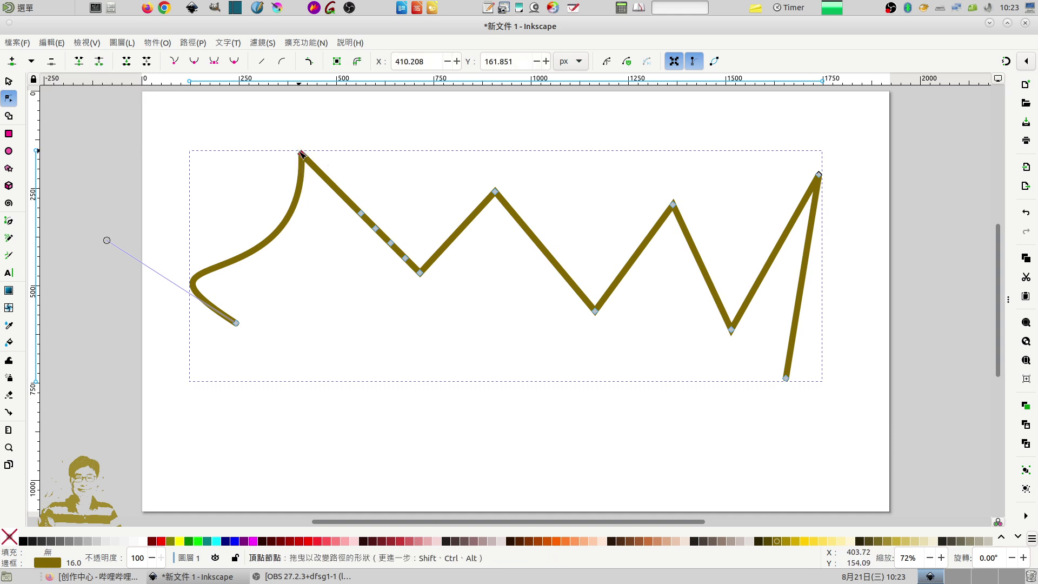
{"action": "mouse_move", "coordinate": [301, 153]}
{"action": "left_mouse_down"}
{"action": "mouse_move", "coordinate": [352, 152]}
{"action": "mouse_move", "coordinate": [266, 141]}
{"action": "left_mouse_up"}
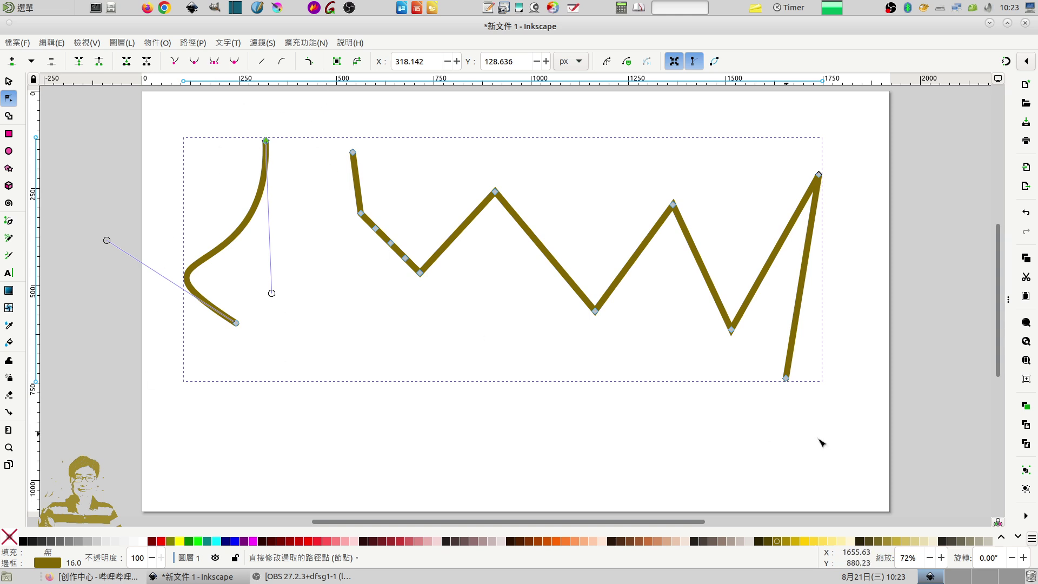
{"action": "key", "text": "Escape"}
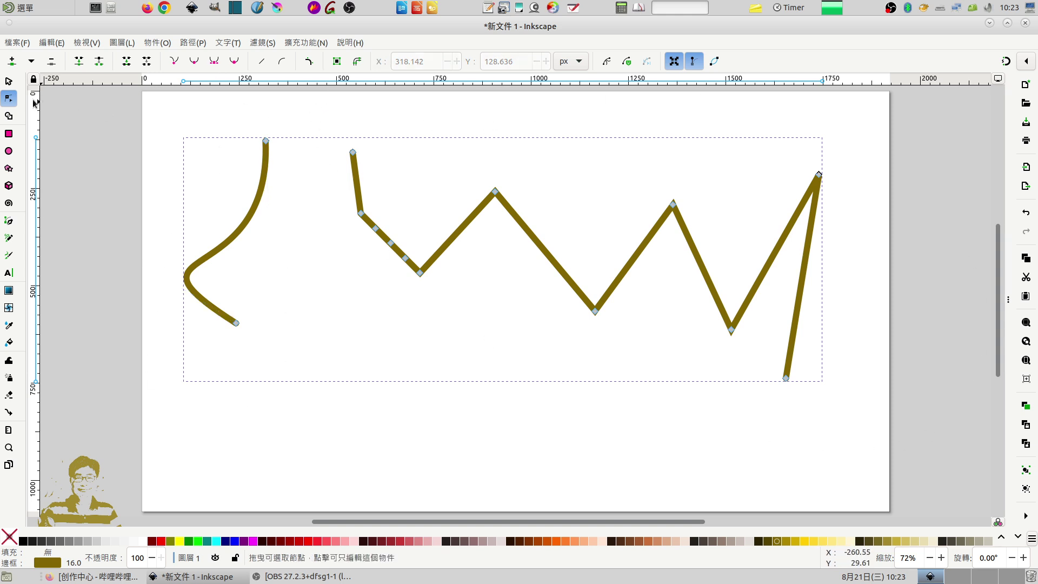
{"action": "key", "text": "s"}
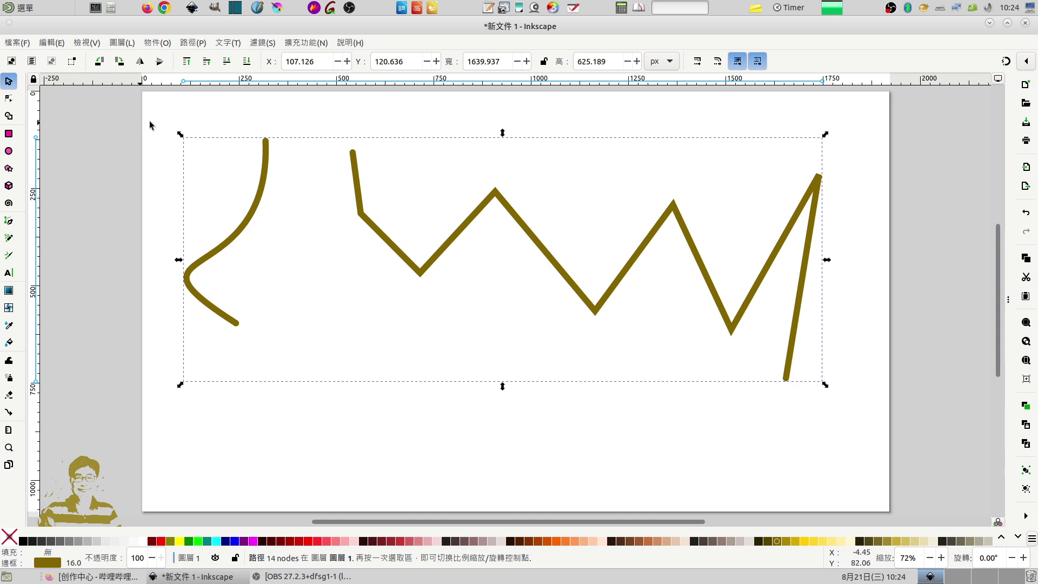
- Break the olive path apart into separate objects and shift both pieces left and down
{"action": "left_click", "coordinate": [191, 43]}
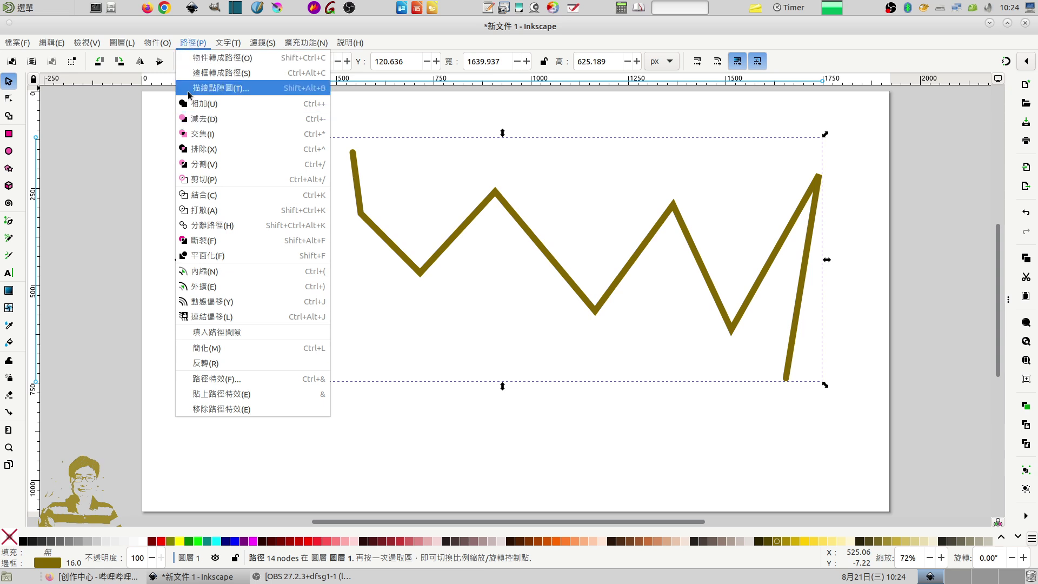
{"action": "left_click", "coordinate": [222, 211]}
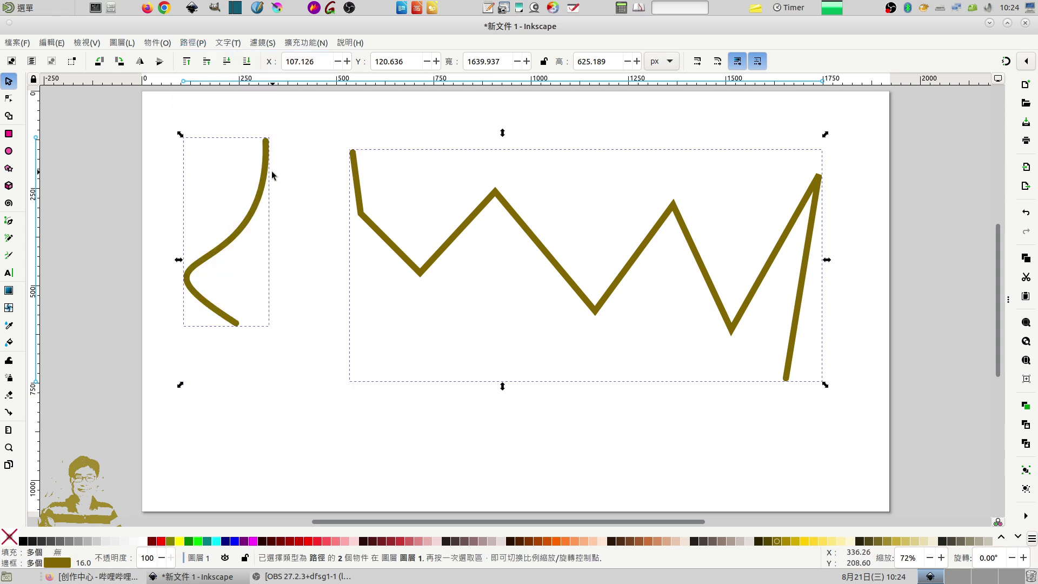
{"action": "left_click_drag", "start_coordinate": [265, 184], "coordinate": [230, 213]}
{"action": "left_click", "coordinate": [303, 154]}
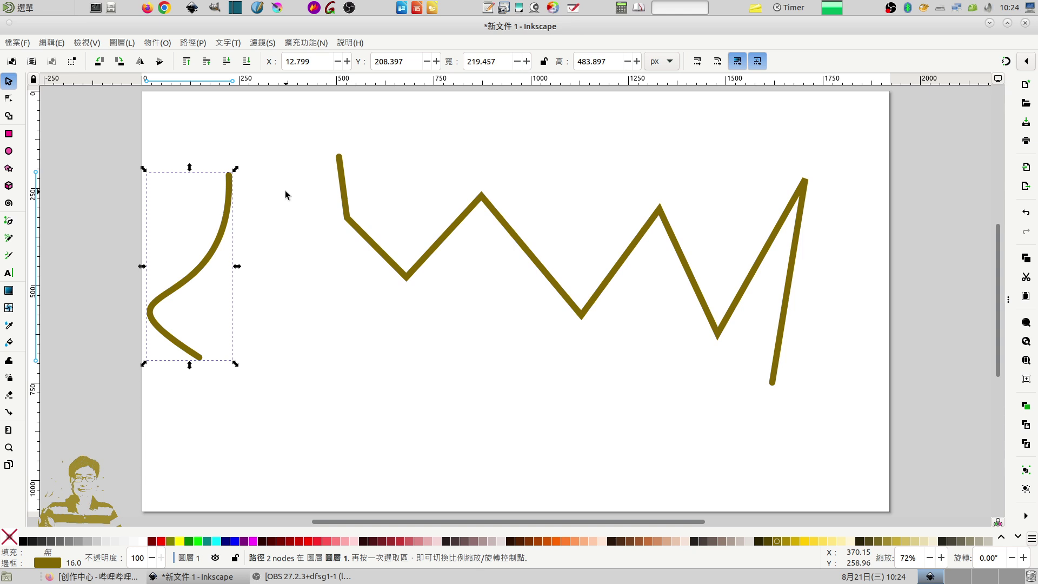
- Move the S-curve out to the page's left edge and shift the zigzag toward the centre
{"action": "mouse_move", "coordinate": [367, 236]}
{"action": "left_mouse_down"}
{"action": "mouse_move", "coordinate": [388, 236]}
{"action": "mouse_move", "coordinate": [390, 217]}
{"action": "left_mouse_up"}
{"action": "mouse_move", "coordinate": [235, 222]}
{"action": "left_mouse_down"}
{"action": "mouse_move", "coordinate": [292, 195]}
{"action": "mouse_move", "coordinate": [140, 197]}
{"action": "left_mouse_up"}
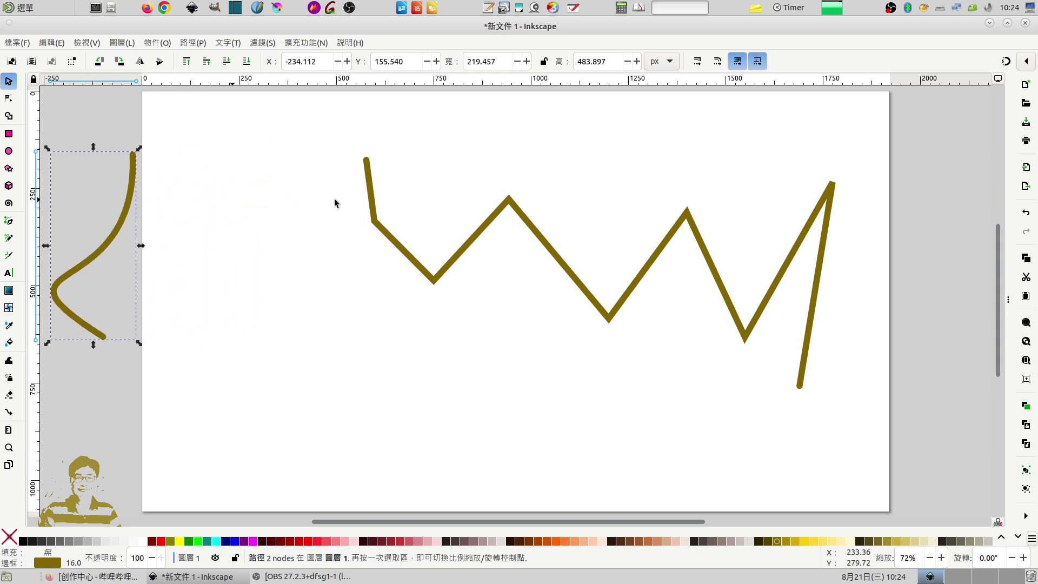
{"action": "left_click_drag", "start_coordinate": [541, 247], "coordinate": [481, 240]}
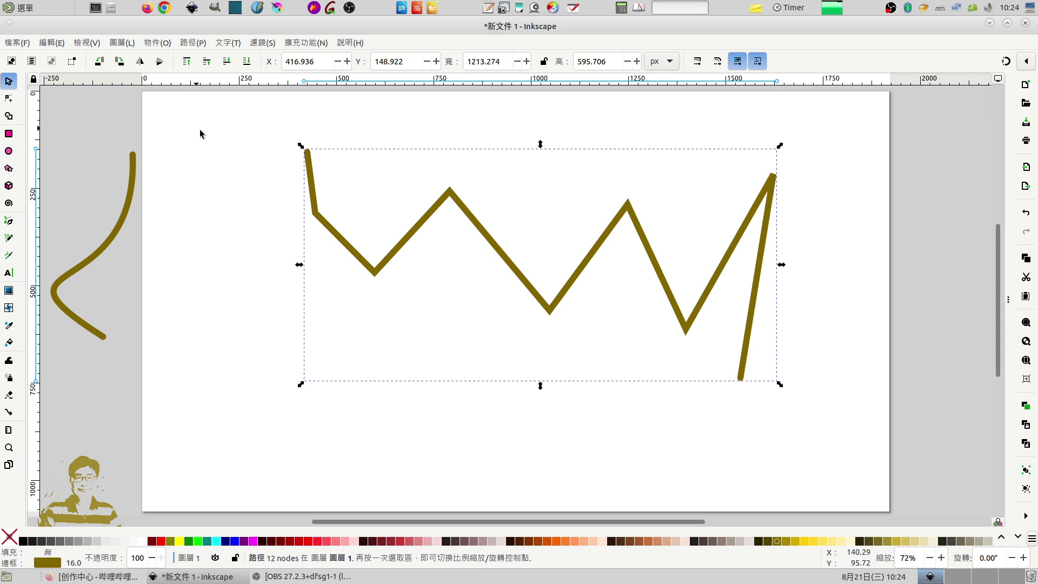
{"action": "left_click", "coordinate": [8, 99]}
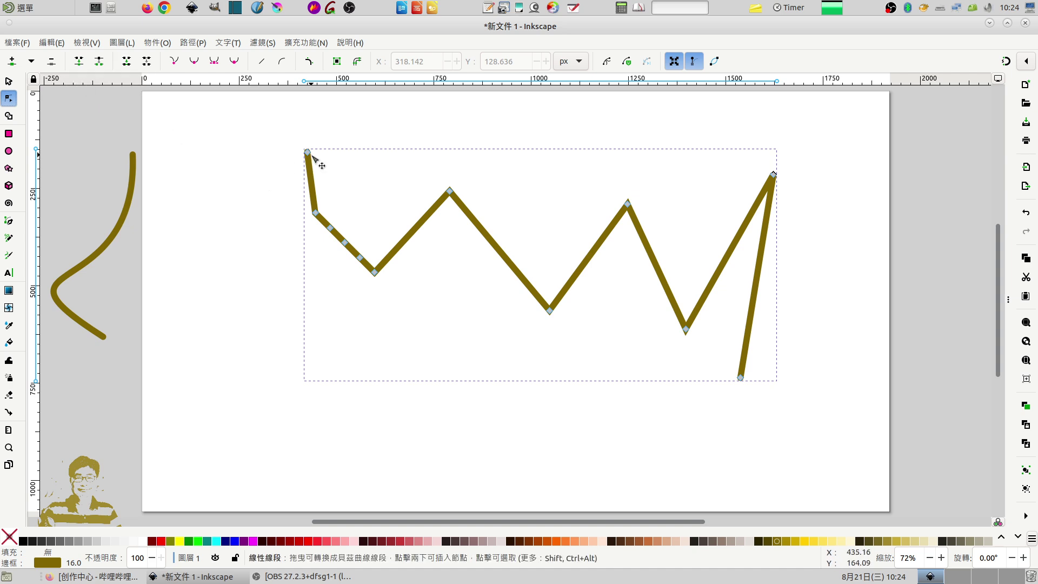
- Drag the zigzag's top-left end down and join both end nodes with a straight segment
{"action": "mouse_move", "coordinate": [307, 153]}
{"action": "left_mouse_down"}
{"action": "mouse_move", "coordinate": [268, 197]}
{"action": "mouse_move", "coordinate": [276, 354]}
{"action": "left_mouse_up"}
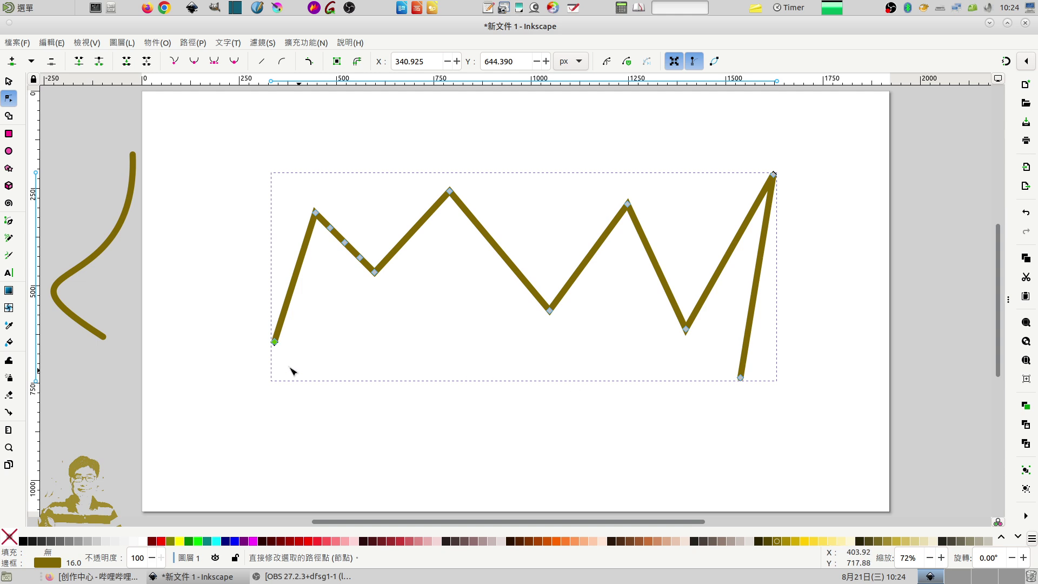
{"action": "left_click", "coordinate": [741, 377], "text": "shift"}
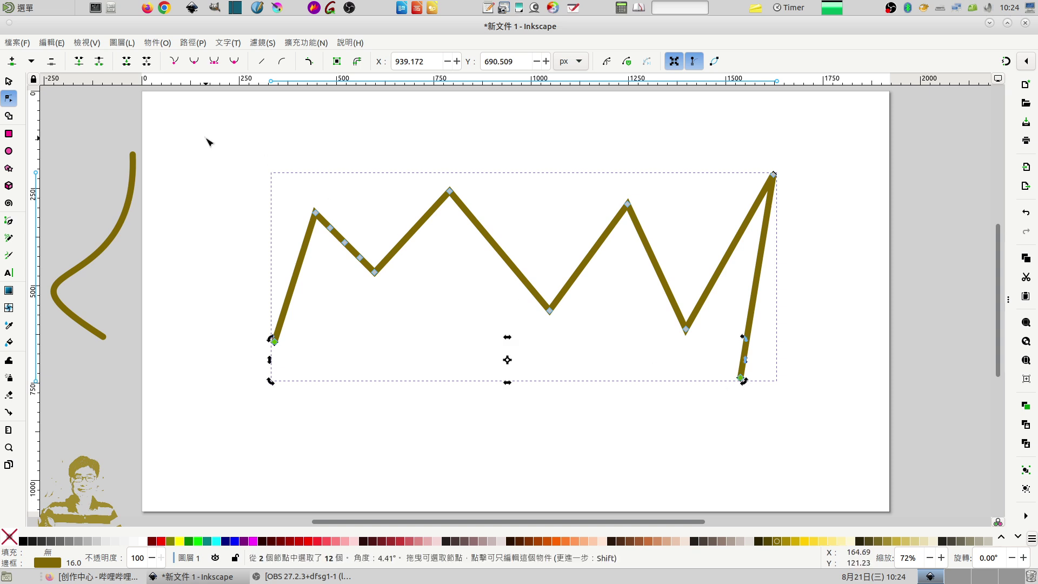
{"action": "left_click", "coordinate": [126, 61]}
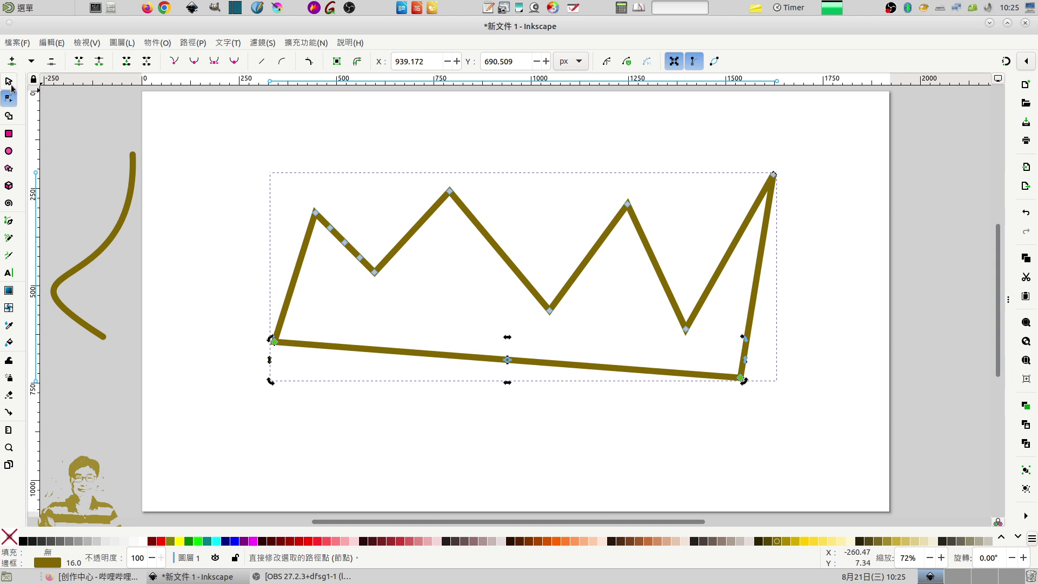
{"action": "key", "text": "Escape"}
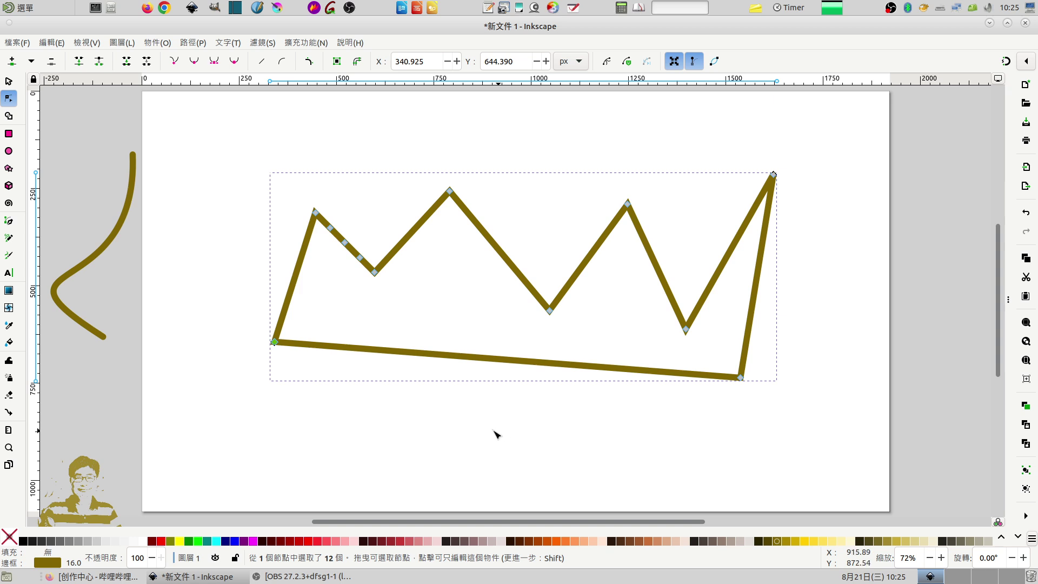
- Select the bottom-left corner node, step through the nodes, and pick the top-centre peak node
{"action": "left_click_drag", "start_coordinate": [245, 338], "coordinate": [316, 423]}
{"action": "key", "text": "Tab"}
{"action": "key", "text": "Tab"}
{"action": "key", "text": "Tab"}
{"action": "key", "text": "Tab"}
{"action": "key", "text": "Tab"}
{"action": "key", "text": "Tab"}
{"action": "key", "text": "Tab"}
{"action": "key", "text": "Tab"}
{"action": "key", "text": "Tab"}
{"action": "key", "text": "Tab"}
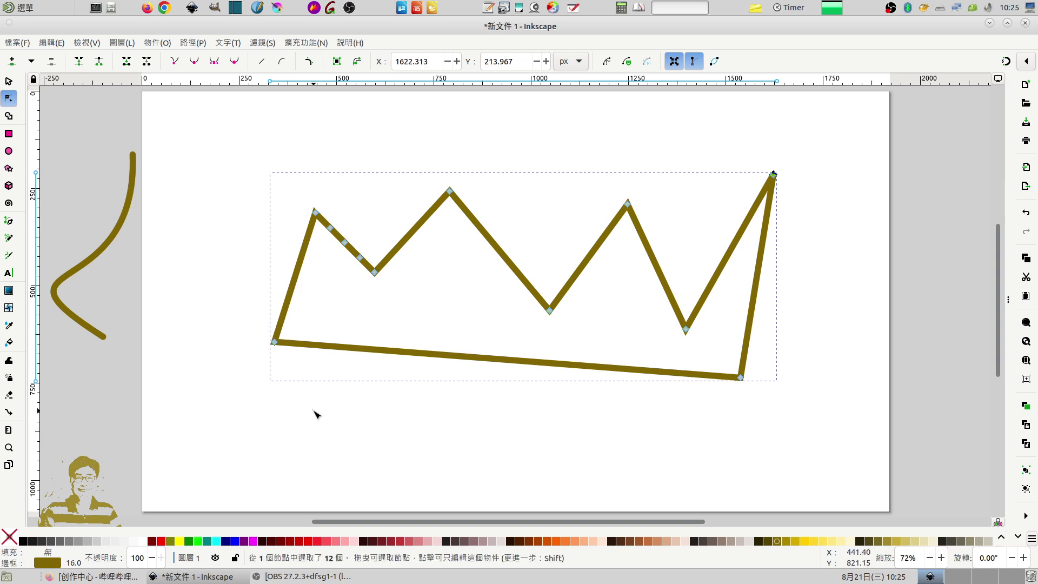
{"action": "key", "text": "Tab"}
{"action": "key", "text": "Tab"}
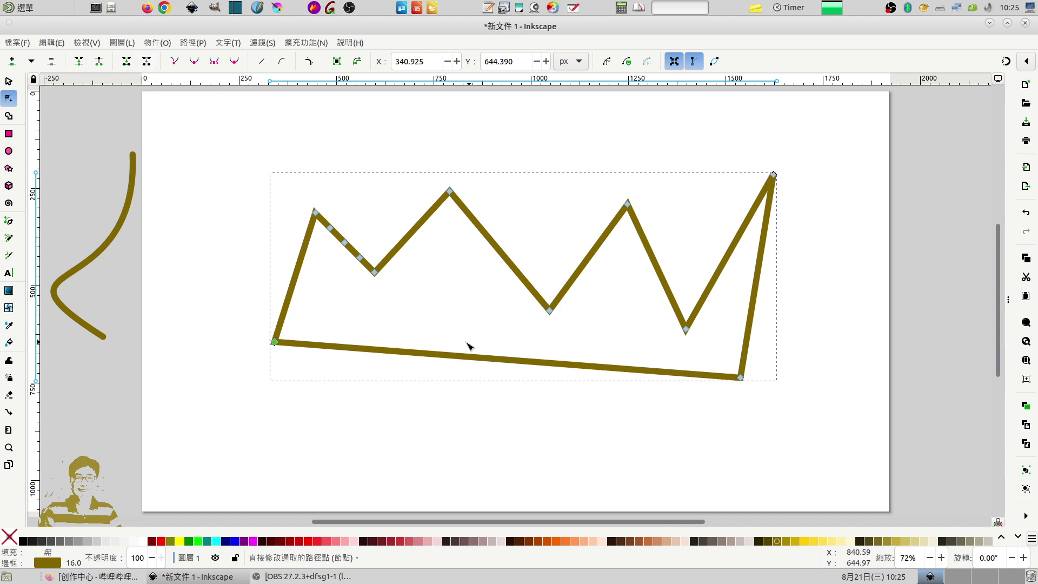
{"action": "left_click", "coordinate": [448, 191]}
- Delete the segment between the top peak and the valley node below it
{"action": "left_click", "coordinate": [550, 311], "text": "shift"}
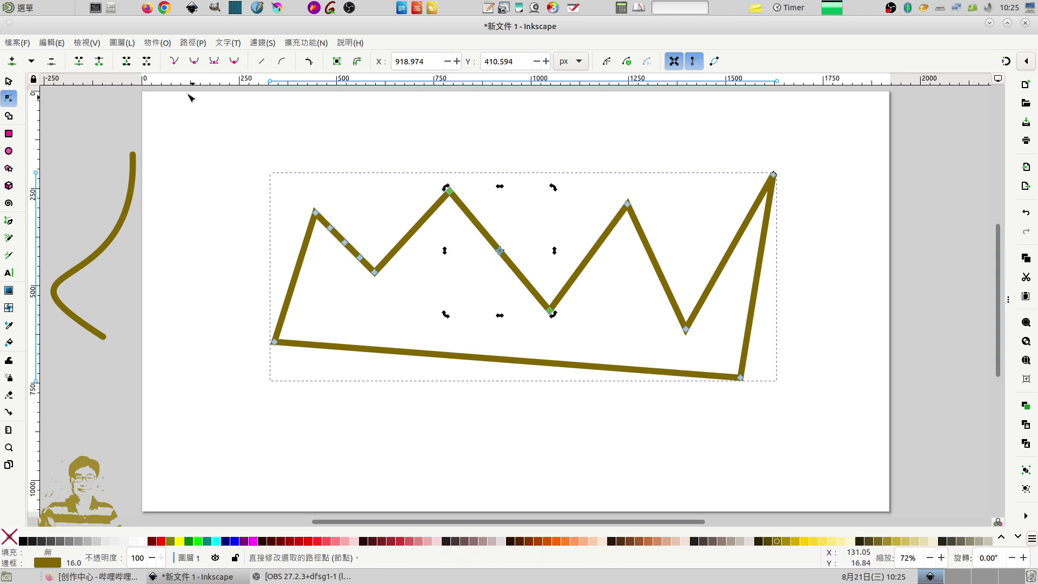
{"action": "left_click", "coordinate": [148, 64]}
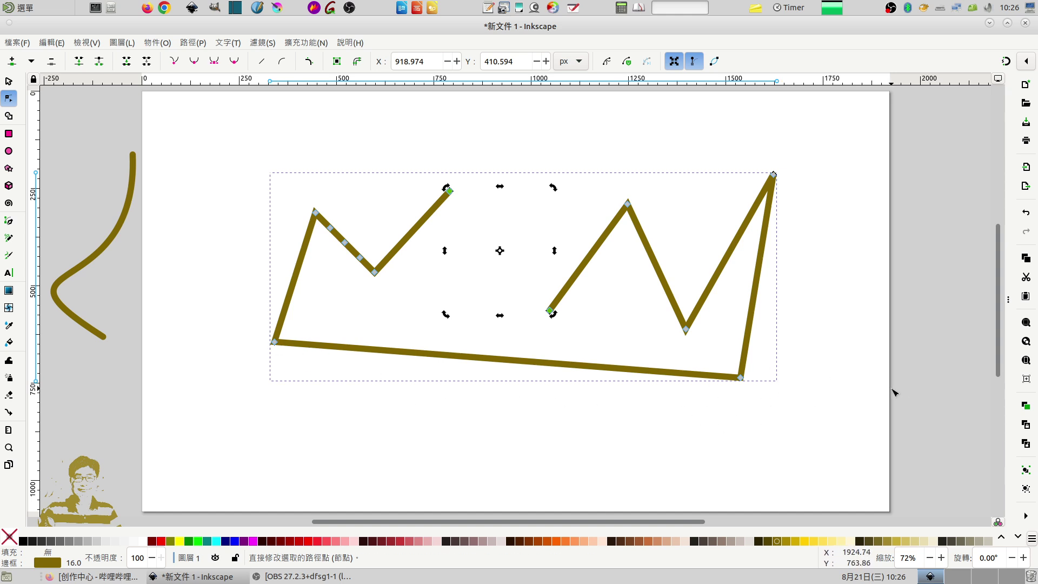
{"action": "left_click_drag", "start_coordinate": [449, 190], "coordinate": [443, 184]}
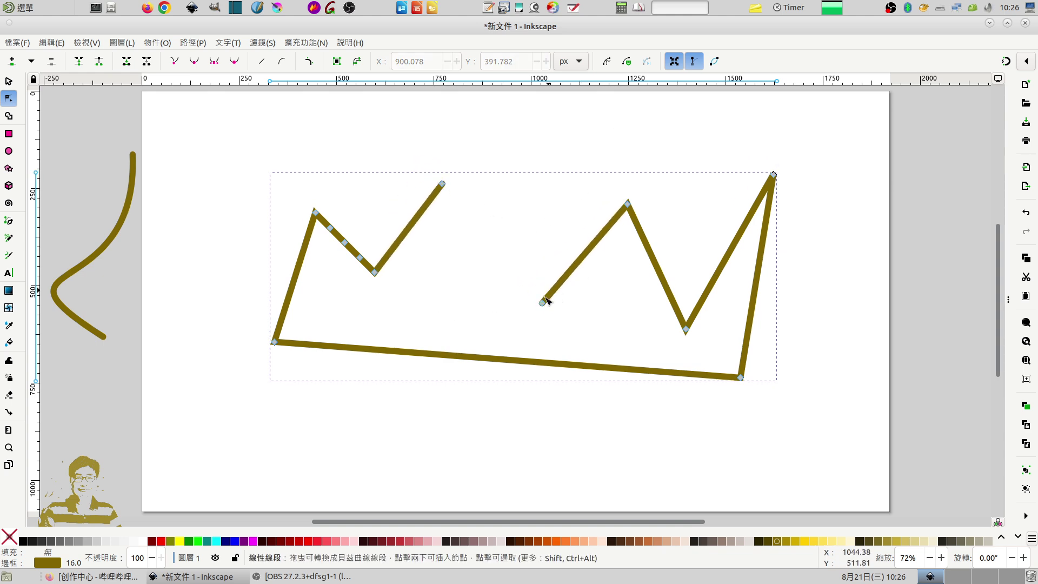
- Raise the right piece's loose end and bend the left piece's last segment into a curve
{"action": "mouse_move", "coordinate": [542, 303]}
{"action": "left_mouse_down"}
{"action": "mouse_move", "coordinate": [549, 225]}
{"action": "mouse_move", "coordinate": [578, 292]}
{"action": "left_mouse_up"}
{"action": "left_click_drag", "start_coordinate": [432, 194], "coordinate": [389, 141]}
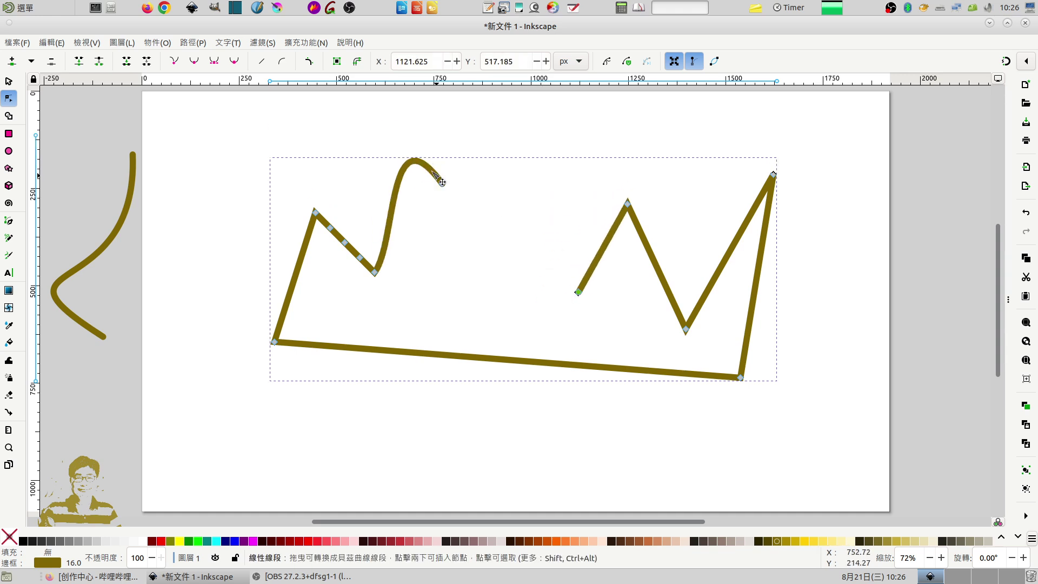
{"action": "left_click_drag", "start_coordinate": [446, 188], "coordinate": [444, 195]}
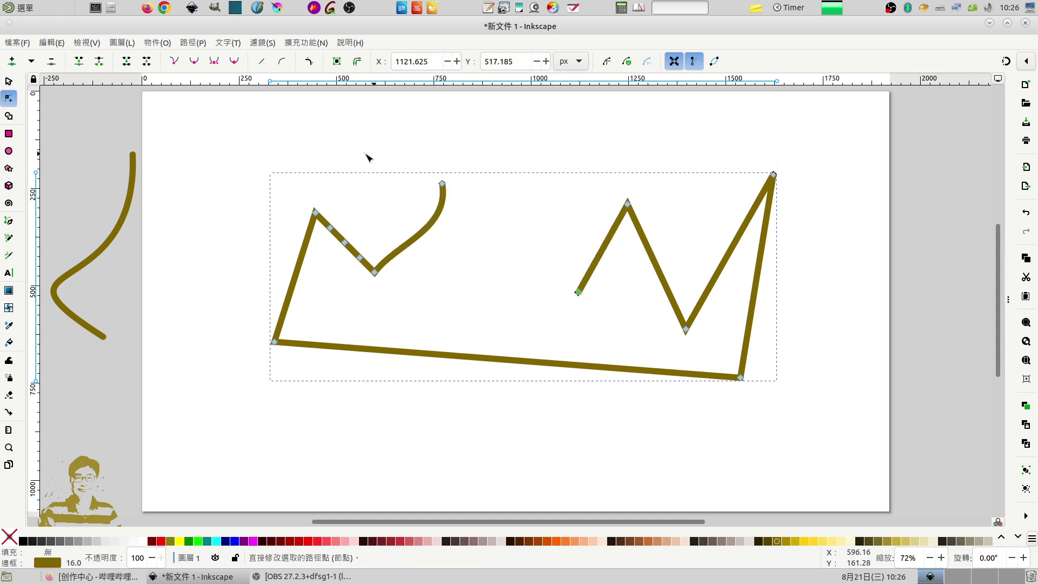
- Select the zigzag's bottom line and return to the Node tool
{"action": "left_click", "coordinate": [508, 361]}
{"action": "left_click", "coordinate": [508, 361]}
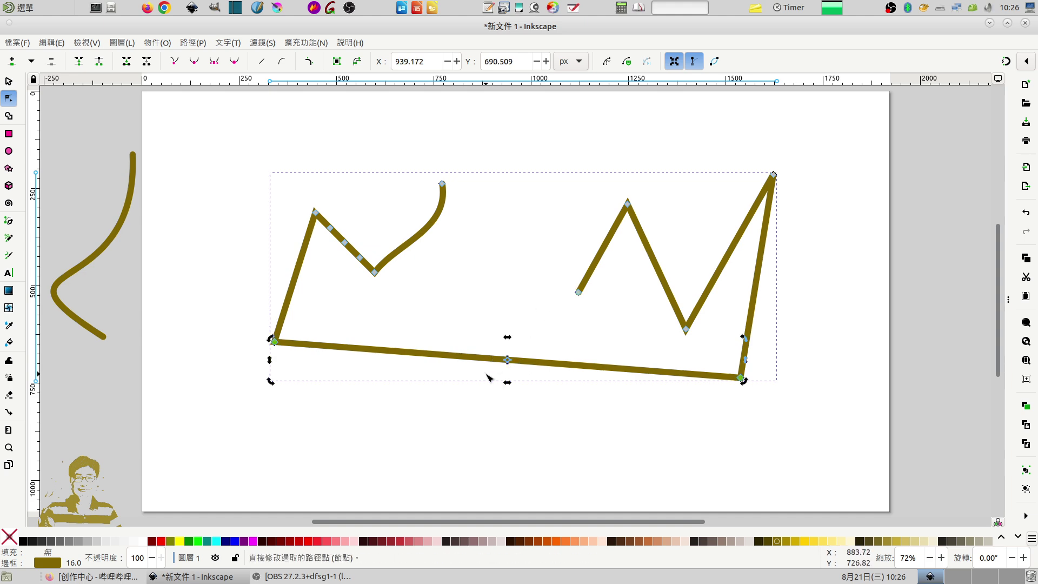
{"action": "left_click", "coordinate": [508, 361]}
{"action": "left_click", "coordinate": [9, 81]}
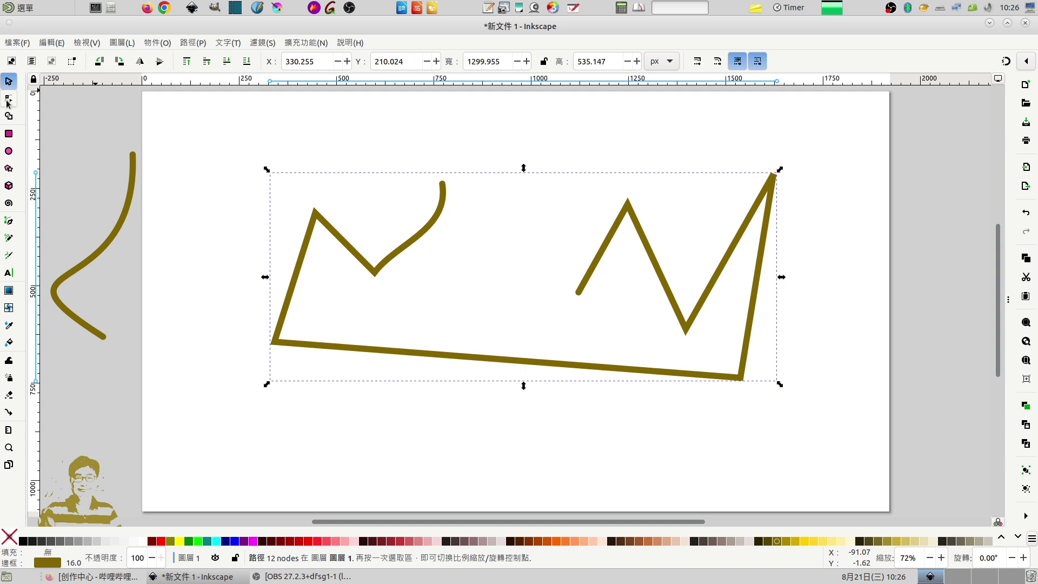
{"action": "left_click", "coordinate": [9, 99]}
- Add a midpoint node on the bottom line, break the path there, and pull the ends apart
{"action": "double_click", "coordinate": [504, 359]}
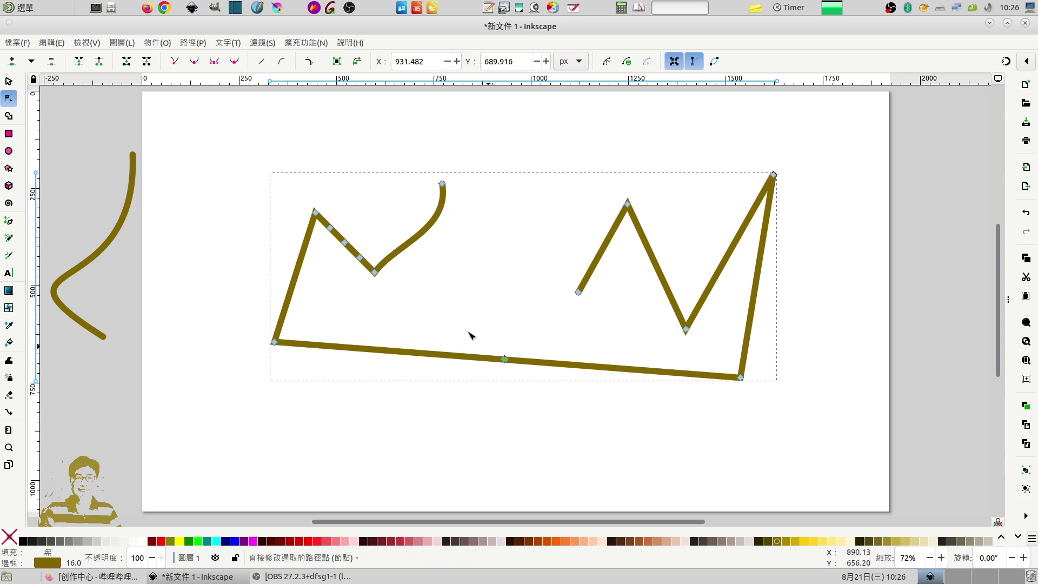
{"action": "left_click", "coordinate": [100, 61]}
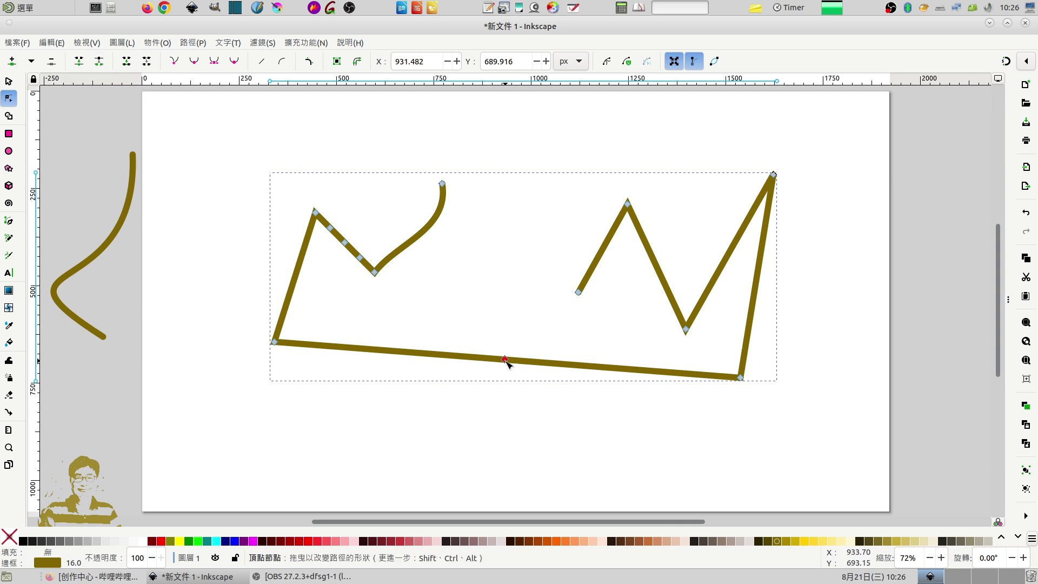
{"action": "left_click_drag", "start_coordinate": [505, 359], "coordinate": [432, 386]}
{"action": "left_click_drag", "start_coordinate": [505, 359], "coordinate": [571, 398]}
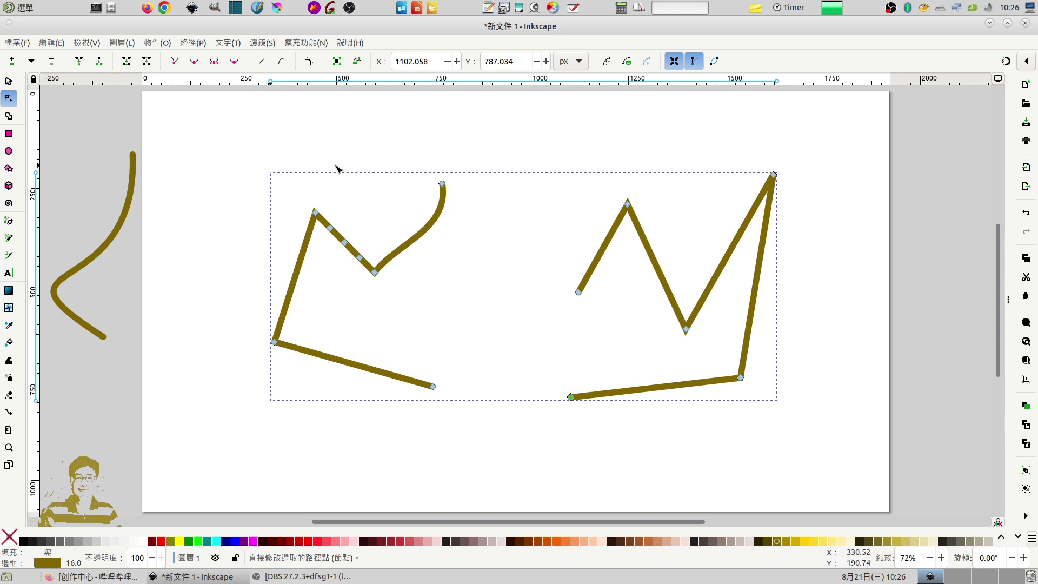
- Break the olive zigzag apart into separate paths and nudge both pieces together
{"action": "left_click", "coordinate": [198, 45]}
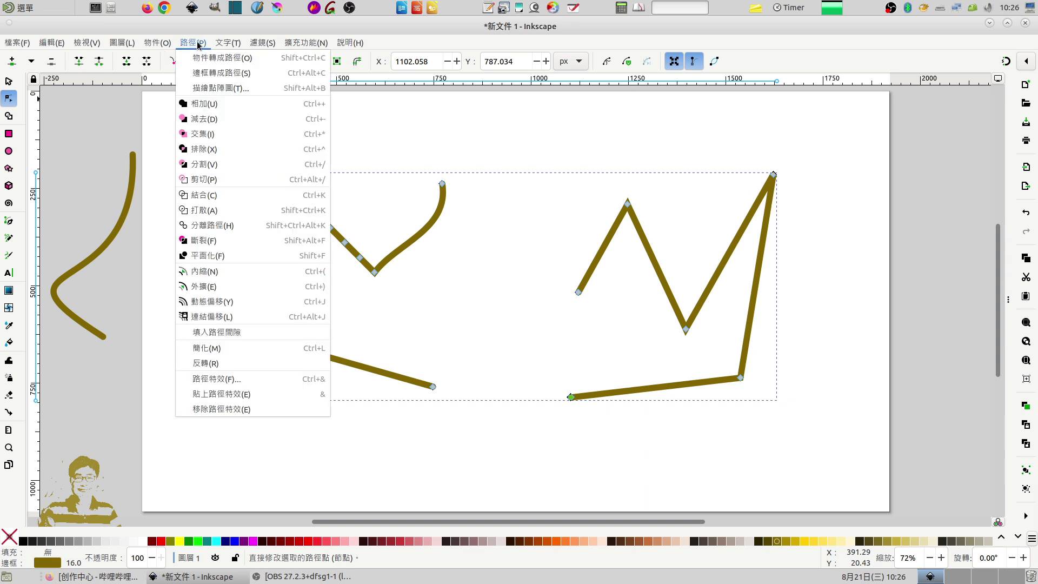
{"action": "left_click", "coordinate": [209, 211]}
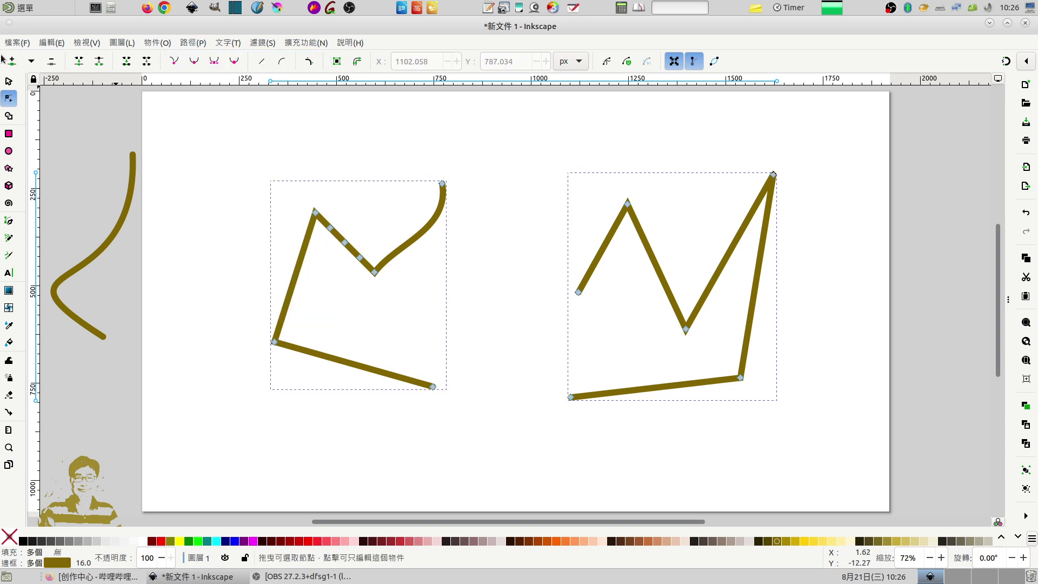
{"action": "left_click", "coordinate": [9, 81]}
{"action": "mouse_move", "coordinate": [448, 214]}
{"action": "left_mouse_down"}
{"action": "mouse_move", "coordinate": [415, 173]}
{"action": "mouse_move", "coordinate": [437, 218]}
{"action": "left_mouse_up"}
- Spread the pieces apart, moving the right one down and right, then launch Krita
{"action": "left_click", "coordinate": [415, 173]}
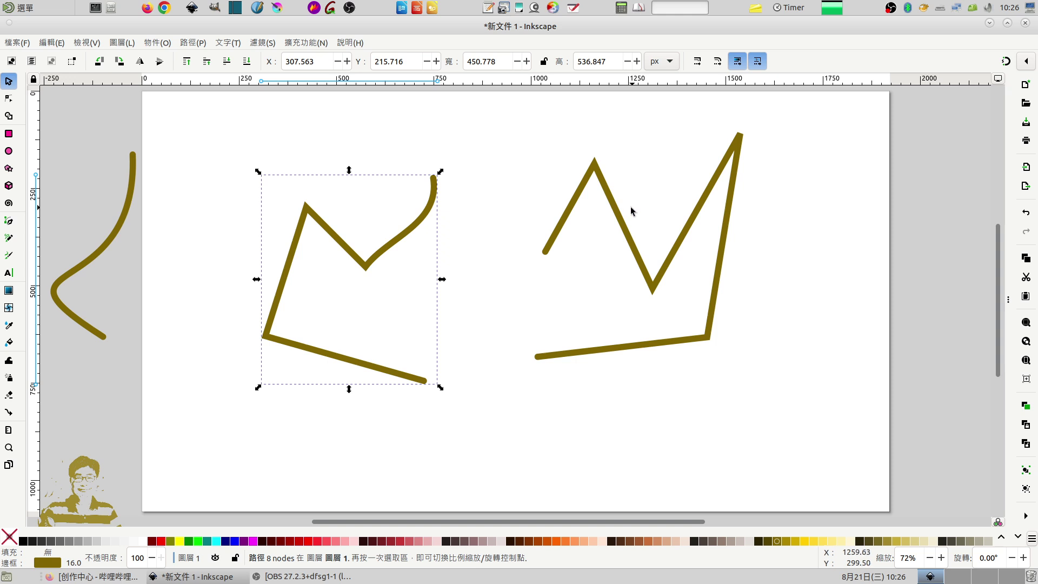
{"action": "left_click_drag", "start_coordinate": [626, 220], "coordinate": [669, 256]}
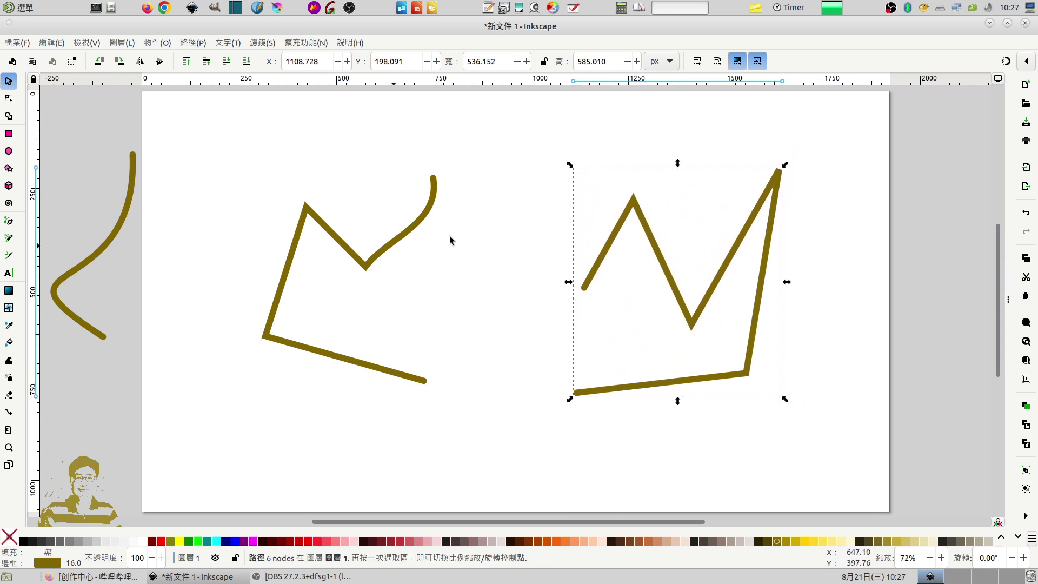
{"action": "left_click", "coordinate": [621, 227]}
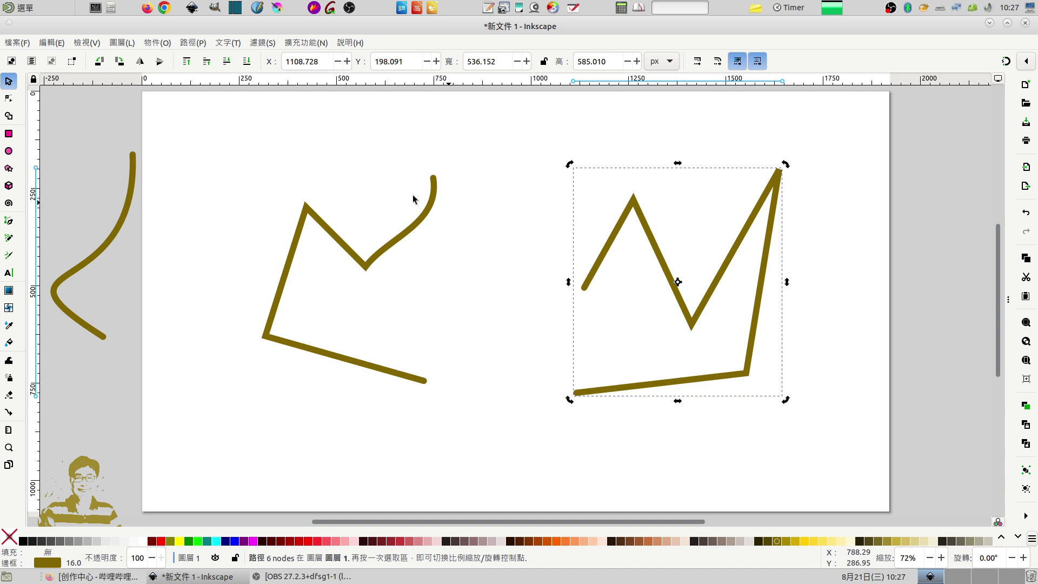
{"action": "left_click", "coordinate": [8, 100]}
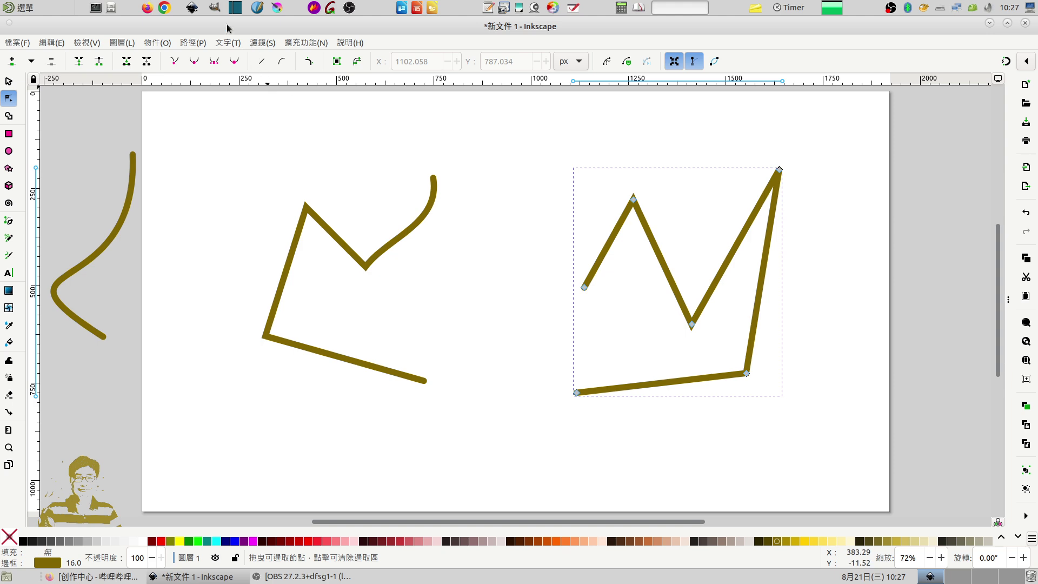
{"action": "left_click", "coordinate": [276, 12]}
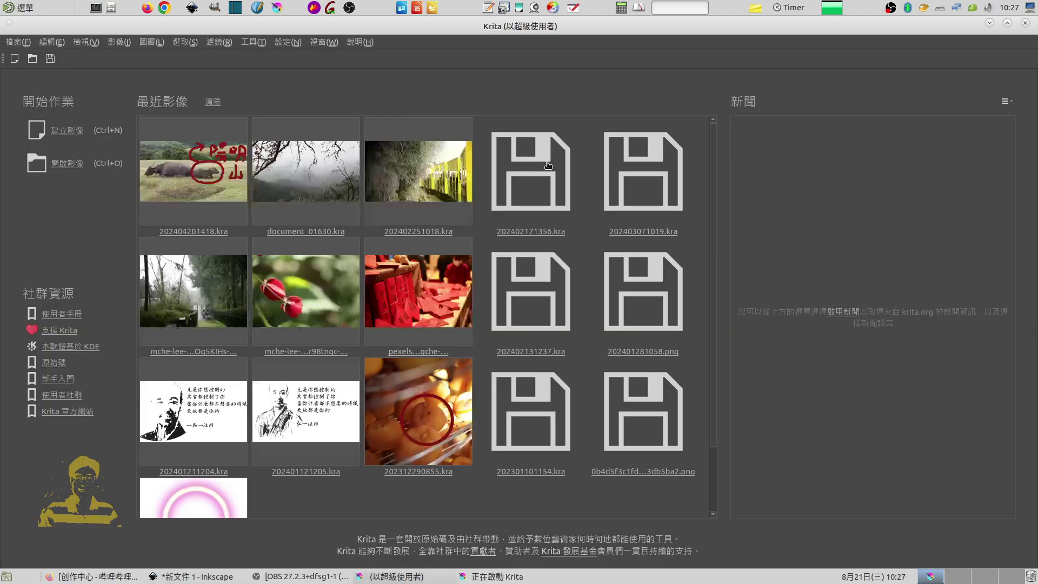
- Create a new 1920×1080 Krita image and add a Vector Layer from the Layers docker
{"action": "left_click", "coordinate": [76, 135]}
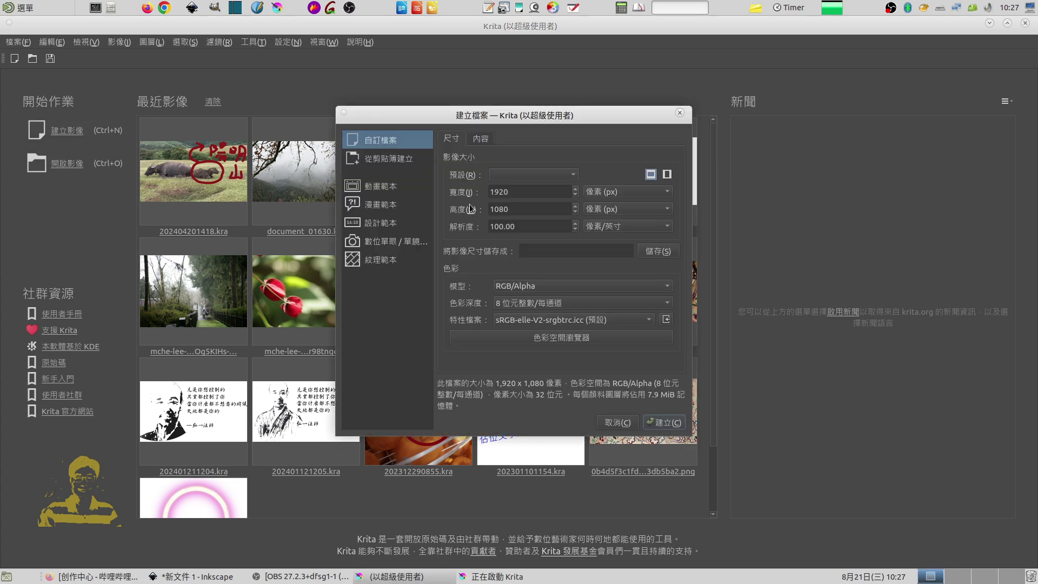
{"action": "left_click", "coordinate": [667, 425]}
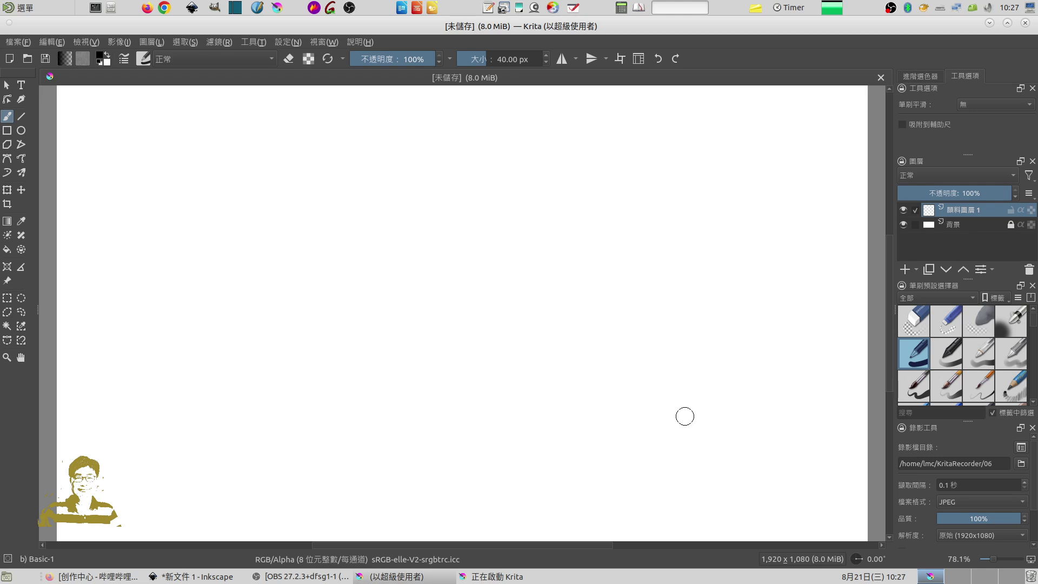
{"action": "left_click", "coordinate": [916, 270]}
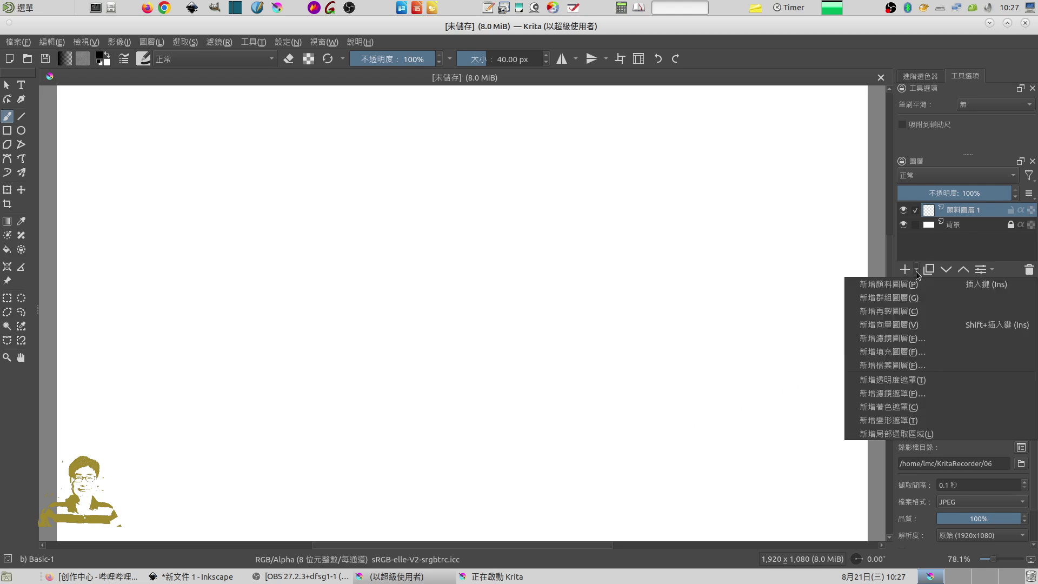
{"action": "left_click", "coordinate": [892, 326]}
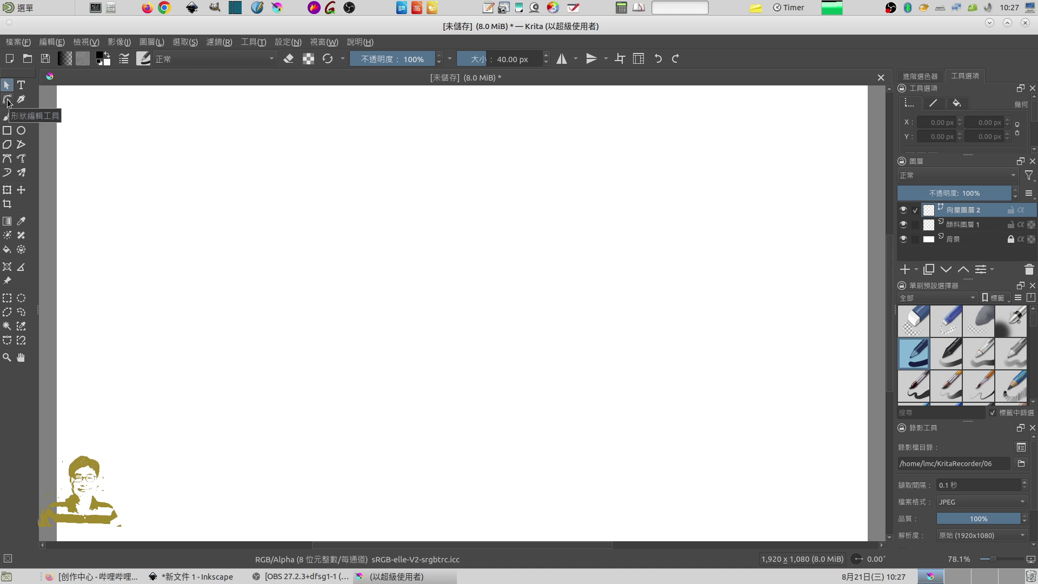
- Try the Edit Shapes, Select and Calligraphy tools before choosing the Bezier Curve tool
{"action": "left_click", "coordinate": [8, 100]}
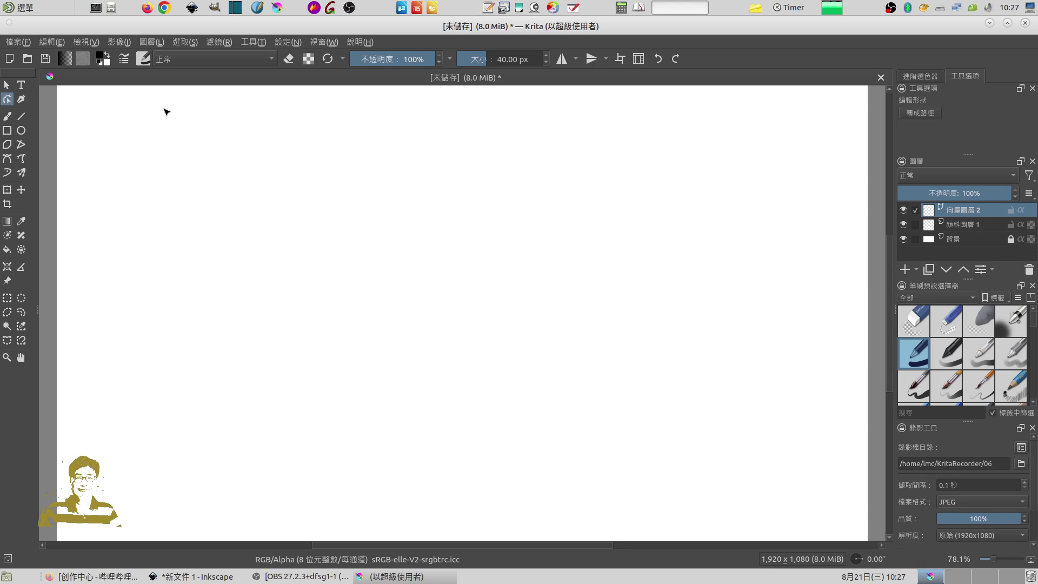
{"action": "left_click_drag", "start_coordinate": [182, 144], "coordinate": [208, 229]}
{"action": "left_click", "coordinate": [6, 85]}
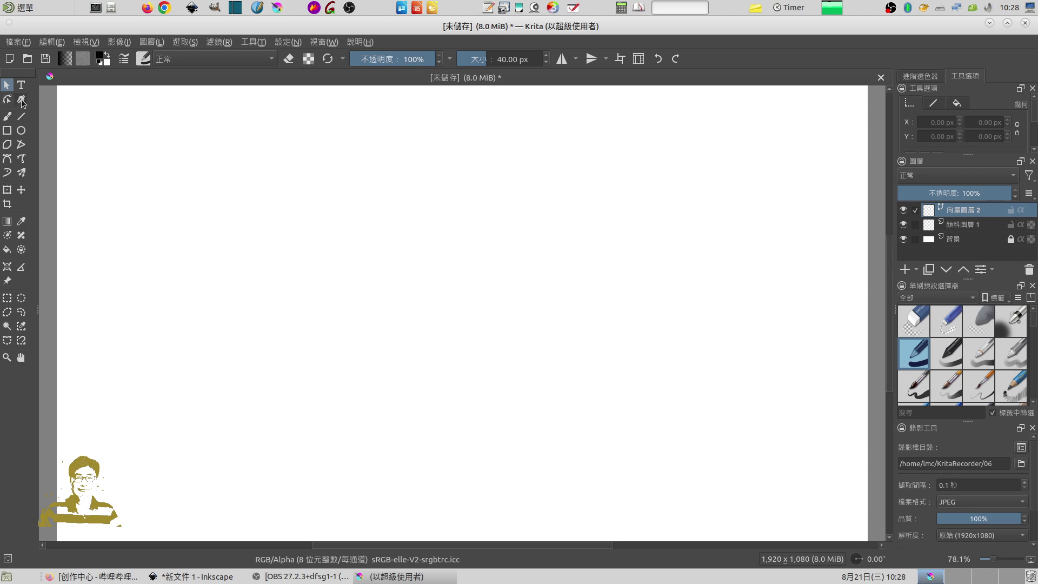
{"action": "left_click", "coordinate": [22, 100]}
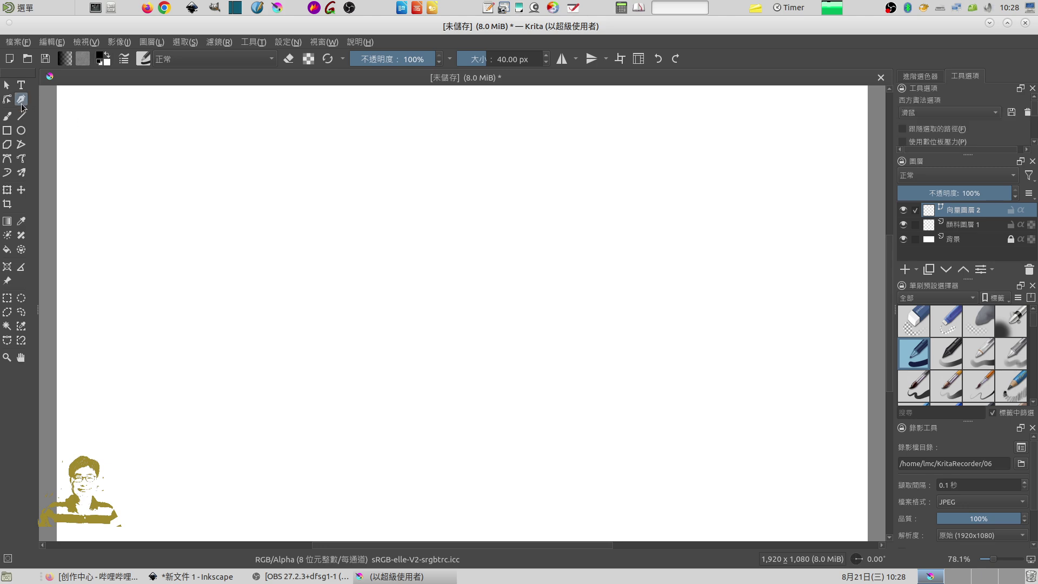
{"action": "left_click", "coordinate": [8, 159]}
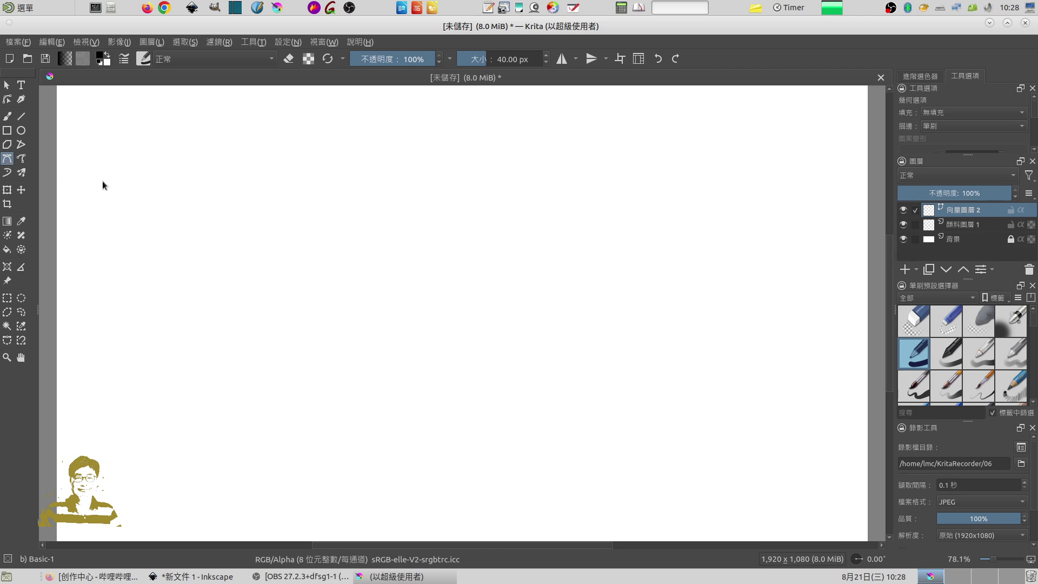
- Draw the thick black zigzag polyline from a left point to a double-clicked right end
{"action": "left_click", "coordinate": [145, 282]}
{"action": "double_click", "coordinate": [732, 320]}
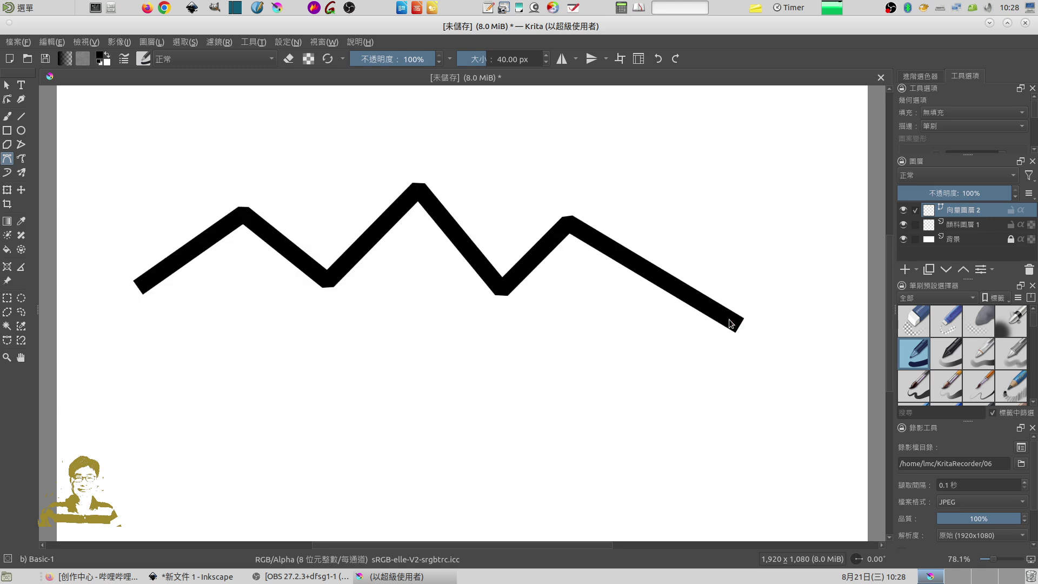
{"action": "left_click", "coordinate": [6, 85]}
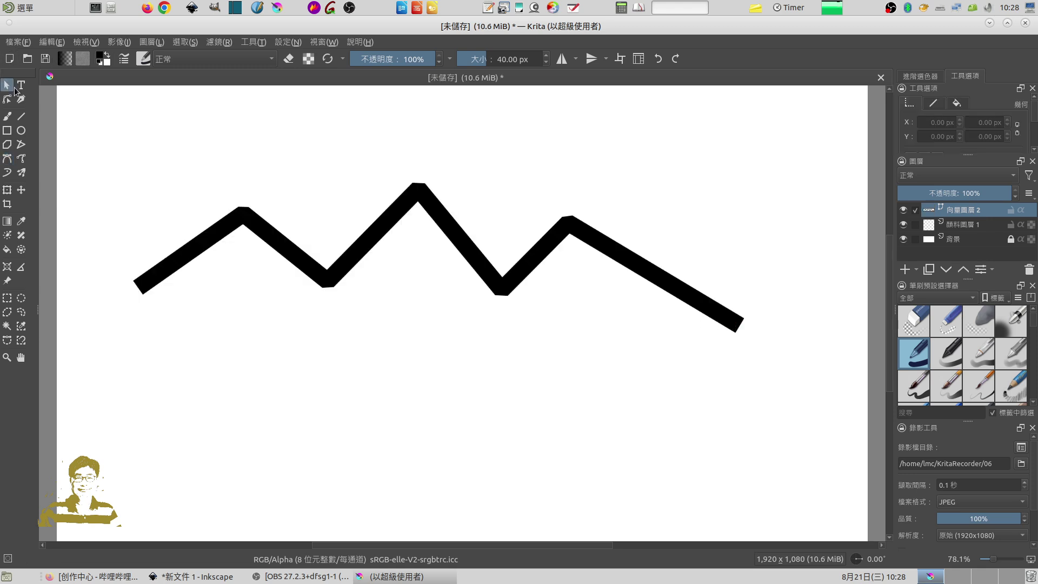
- Select the zigzag's apex node, break the path there, and drag one end away
{"action": "left_click", "coordinate": [253, 232]}
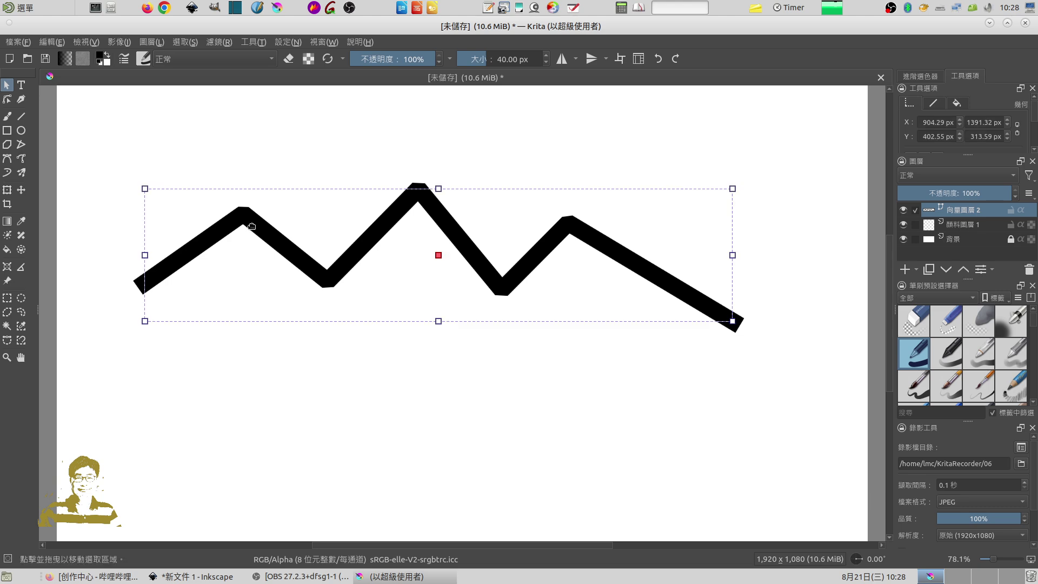
{"action": "left_click", "coordinate": [7, 99]}
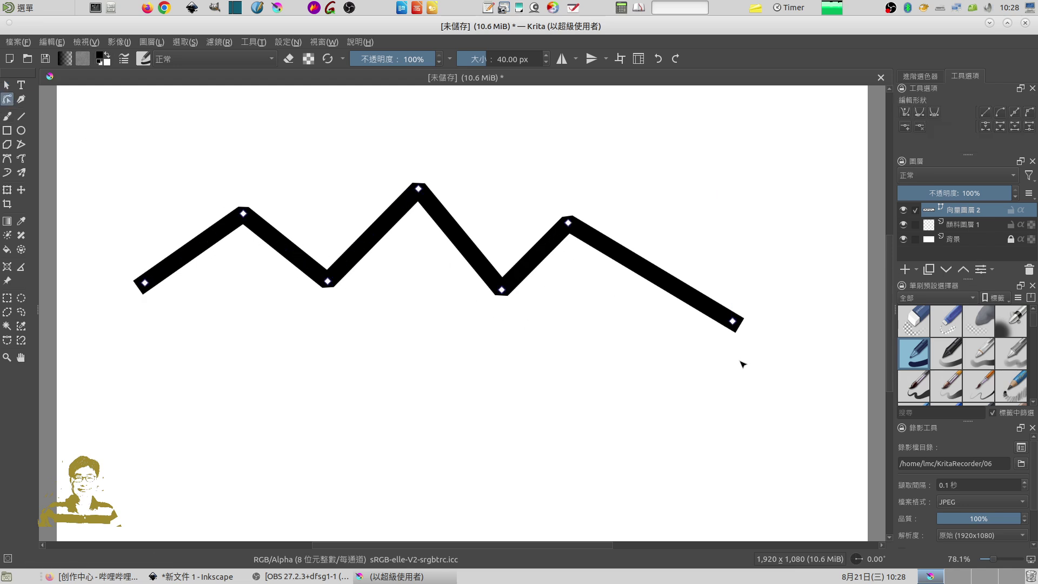
{"action": "left_click", "coordinate": [419, 189]}
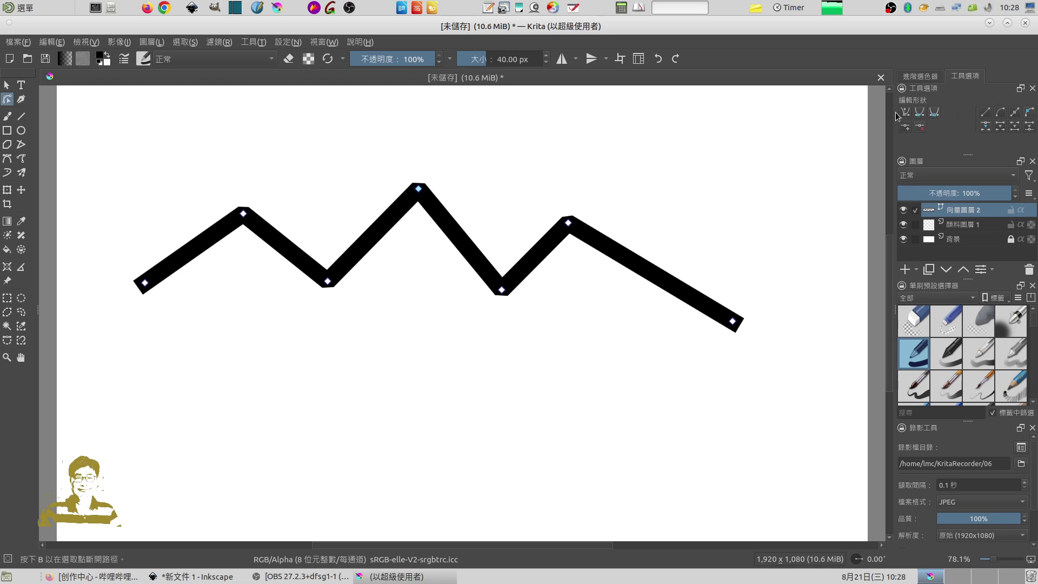
{"action": "left_click", "coordinate": [984, 126]}
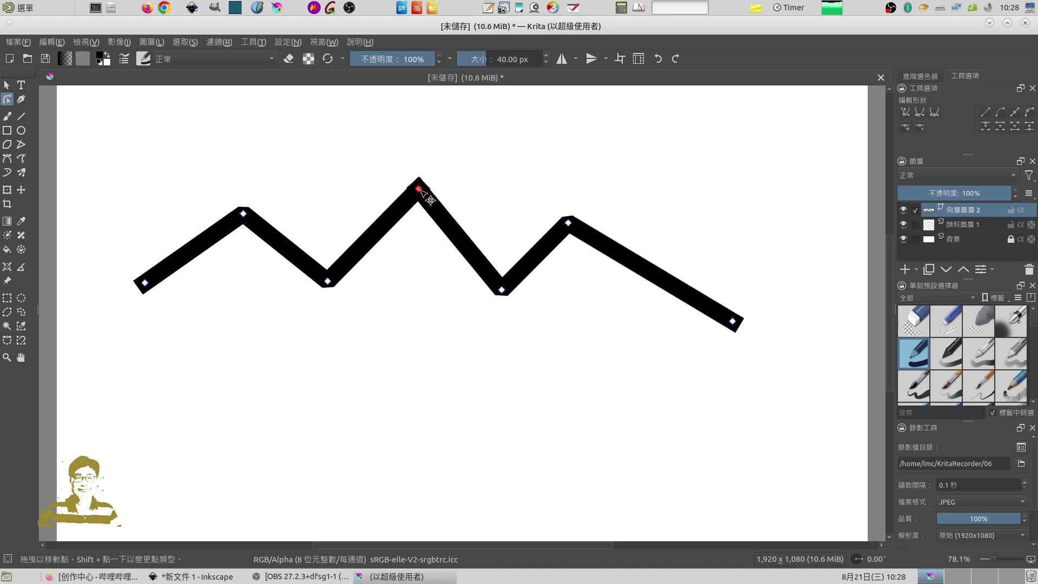
{"action": "mouse_move", "coordinate": [419, 188]}
{"action": "left_mouse_down"}
{"action": "mouse_move", "coordinate": [394, 164]}
{"action": "mouse_move", "coordinate": [482, 183]}
{"action": "left_mouse_up"}
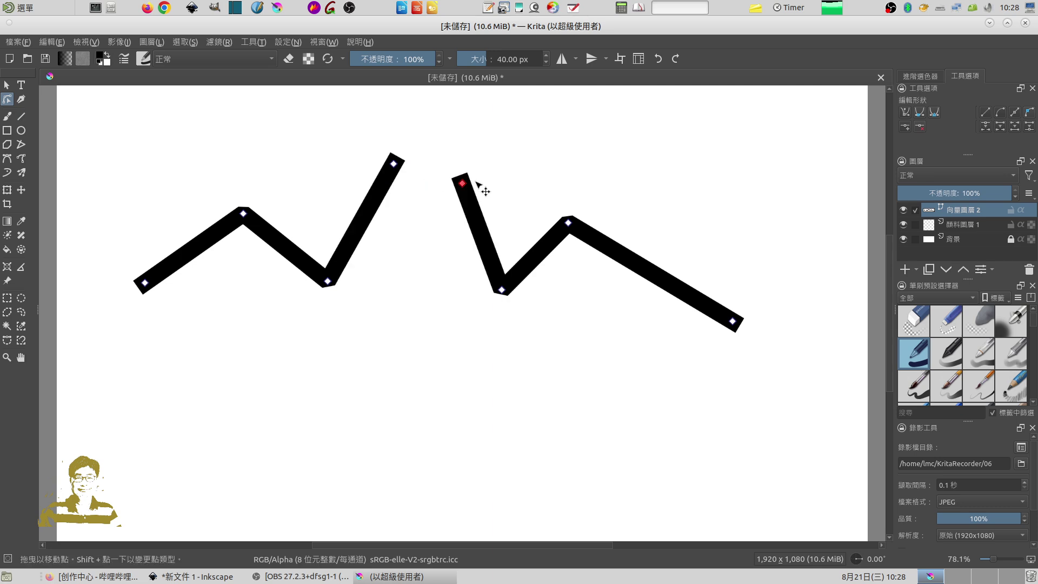